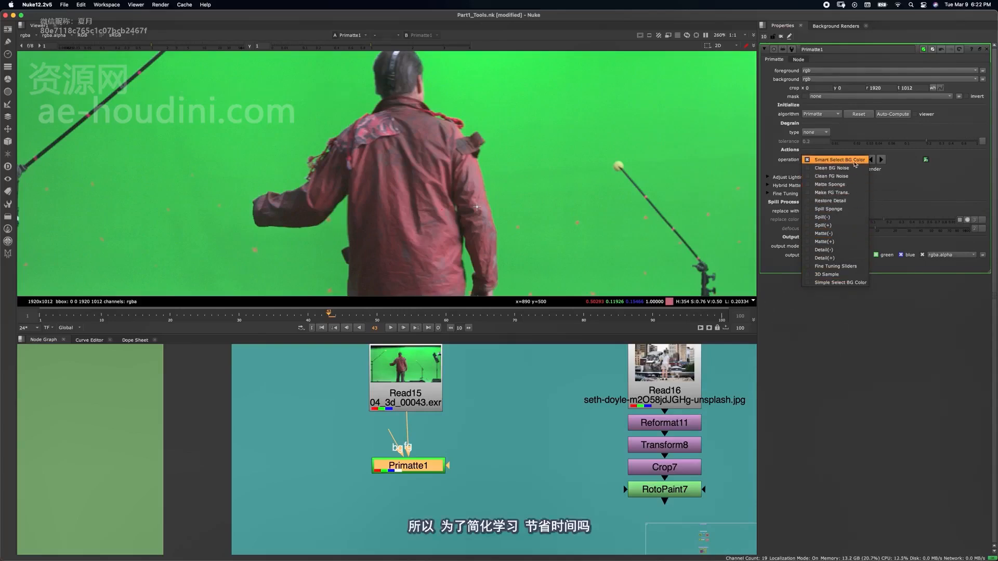
- Keep Primatte1 on Smart Select BG Color and examine its Adjust Lighting and Hybrid Matte settings
{"action": "left_click", "coordinate": [852, 161]}
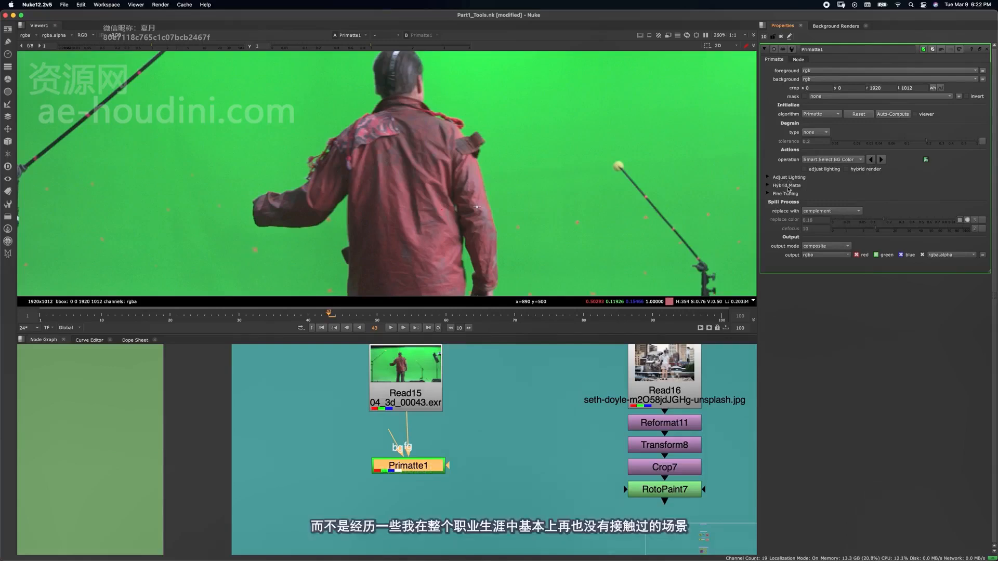
{"action": "left_click", "coordinate": [787, 186]}
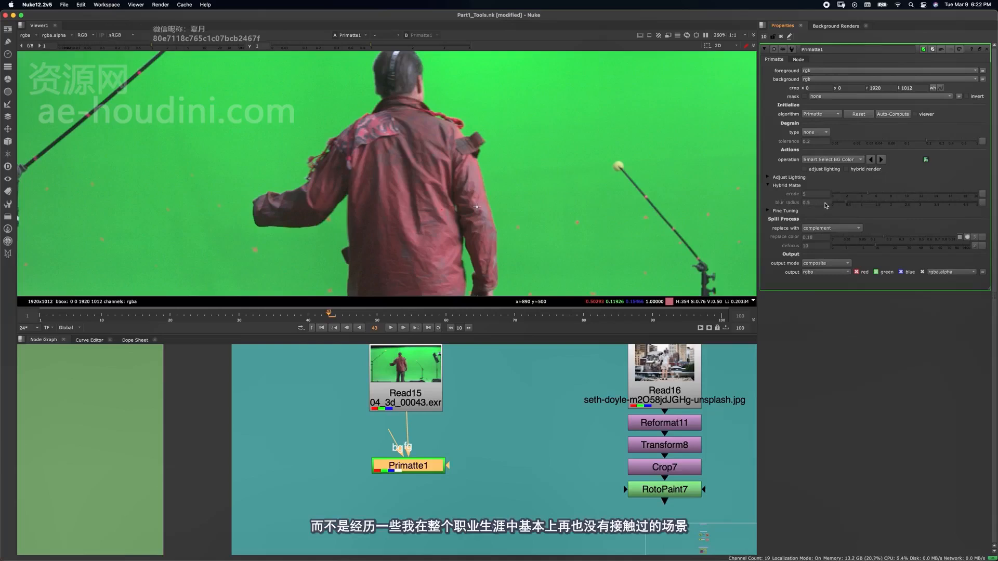
{"action": "left_click", "coordinate": [795, 178]}
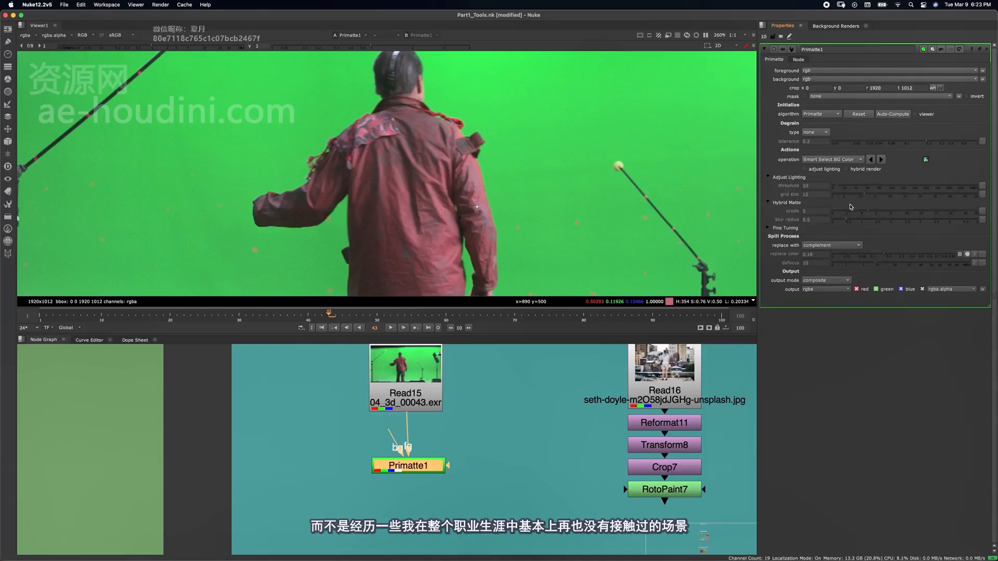
{"action": "left_click", "coordinate": [793, 178]}
{"action": "left_click", "coordinate": [792, 186]}
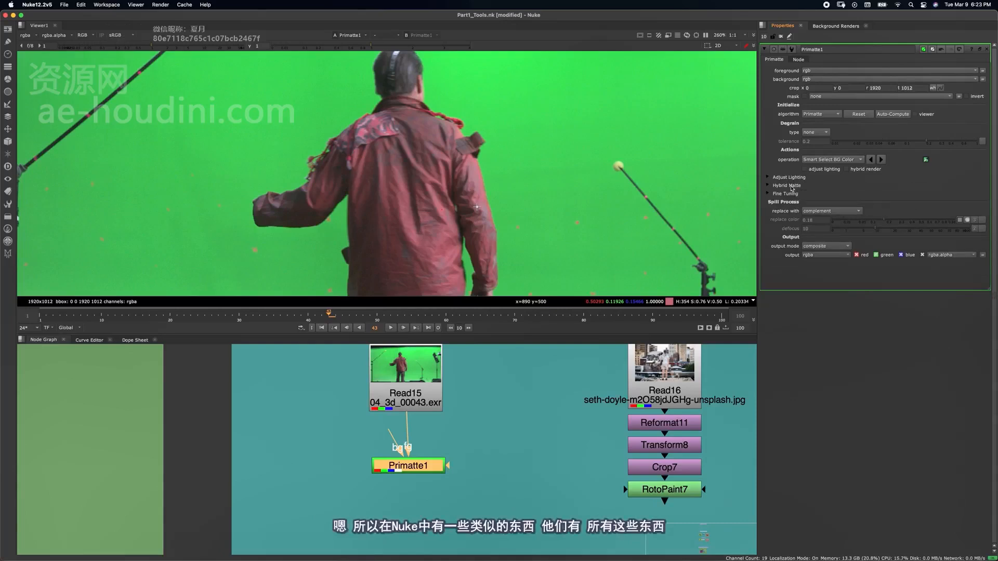
{"action": "left_click", "coordinate": [798, 187]}
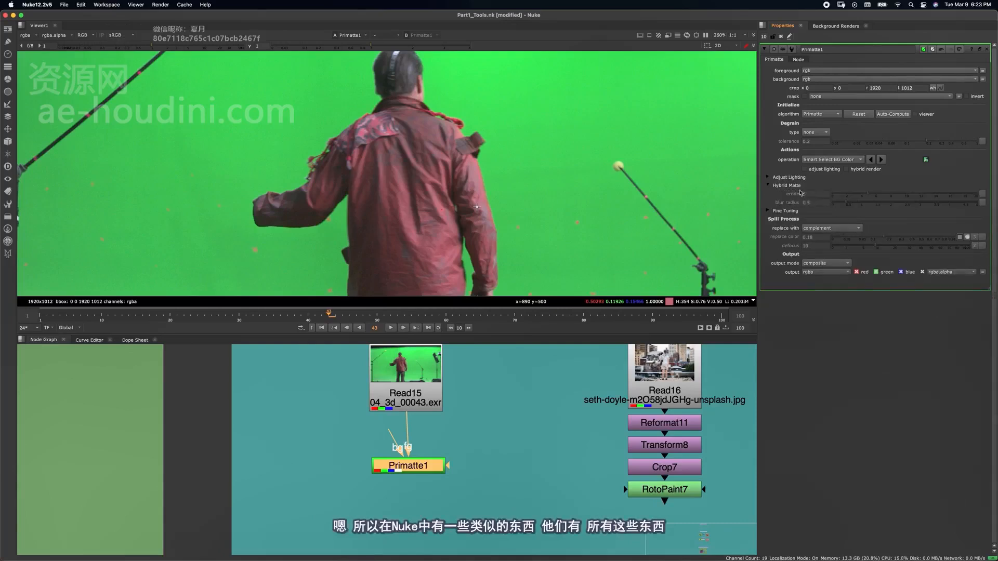
- Add an Ultimatte node to examine its Density, Screen Correct, Shadows and Spill settings, and delete the node again
{"action": "left_click", "coordinate": [537, 438]}
{"action": "key", "text": "Tab"}
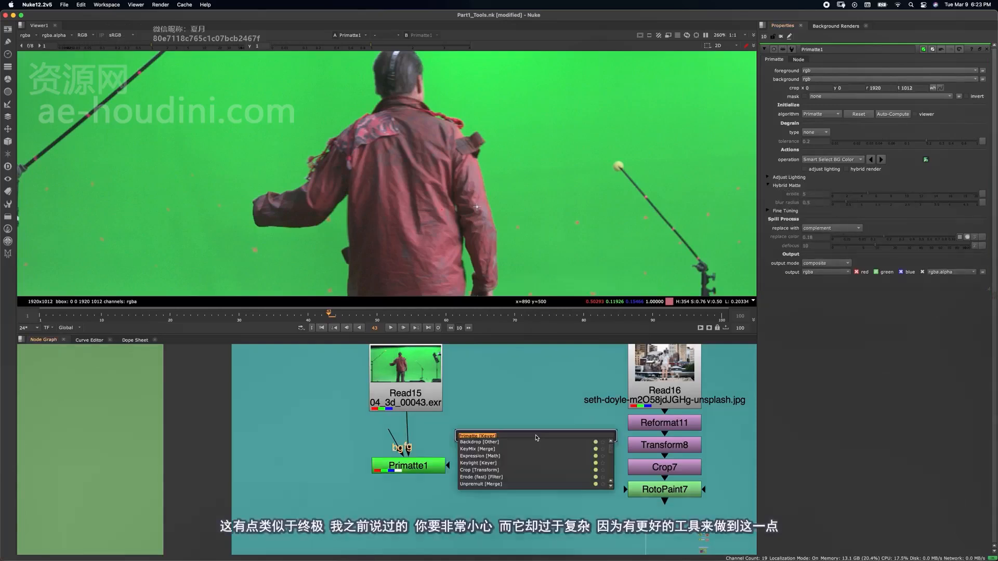
{"action": "type", "text": "ultimatte"}
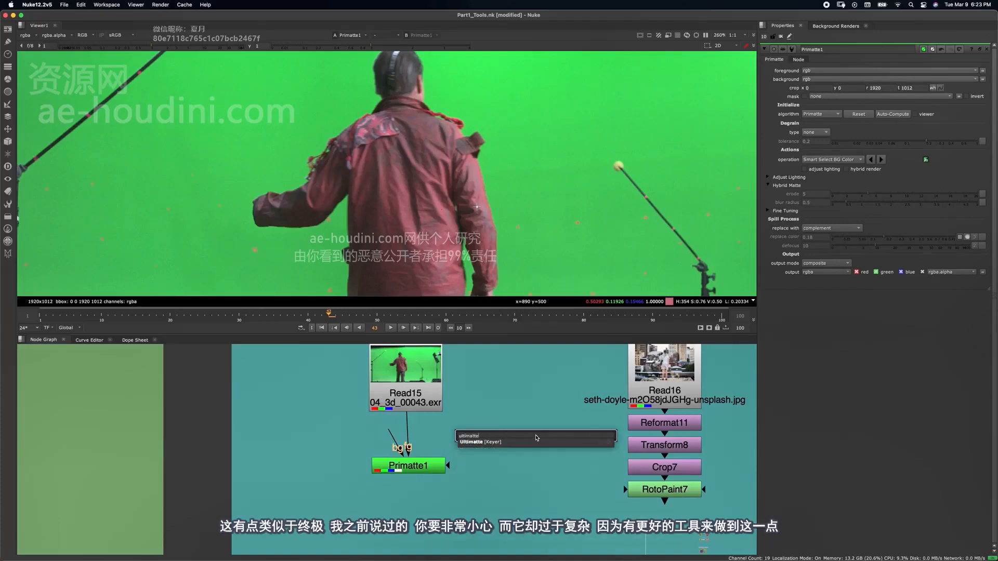
{"action": "key", "text": "Return"}
{"action": "left_click", "coordinate": [801, 60]}
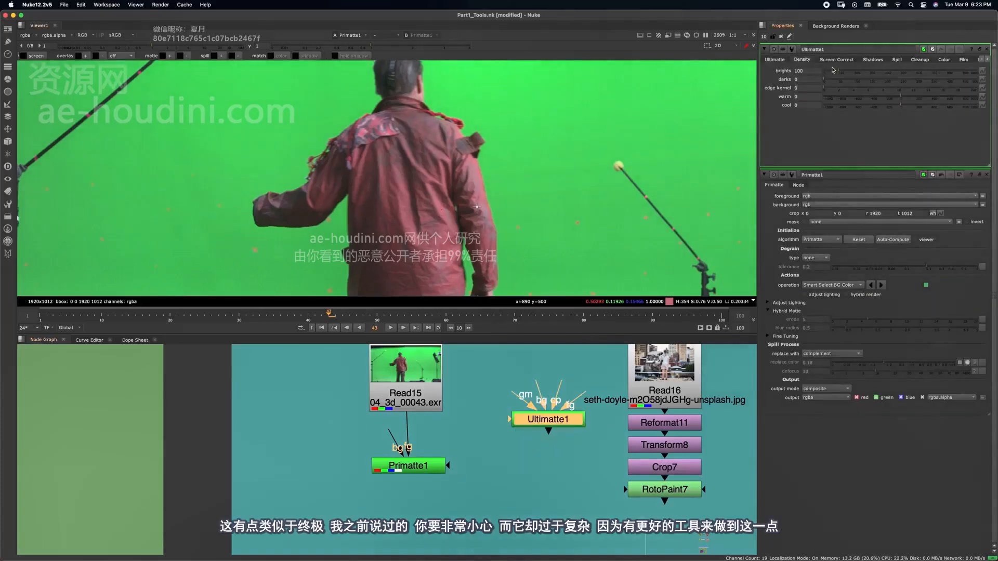
{"action": "left_click", "coordinate": [835, 59]}
{"action": "left_click", "coordinate": [873, 60]}
{"action": "left_click", "coordinate": [898, 60]}
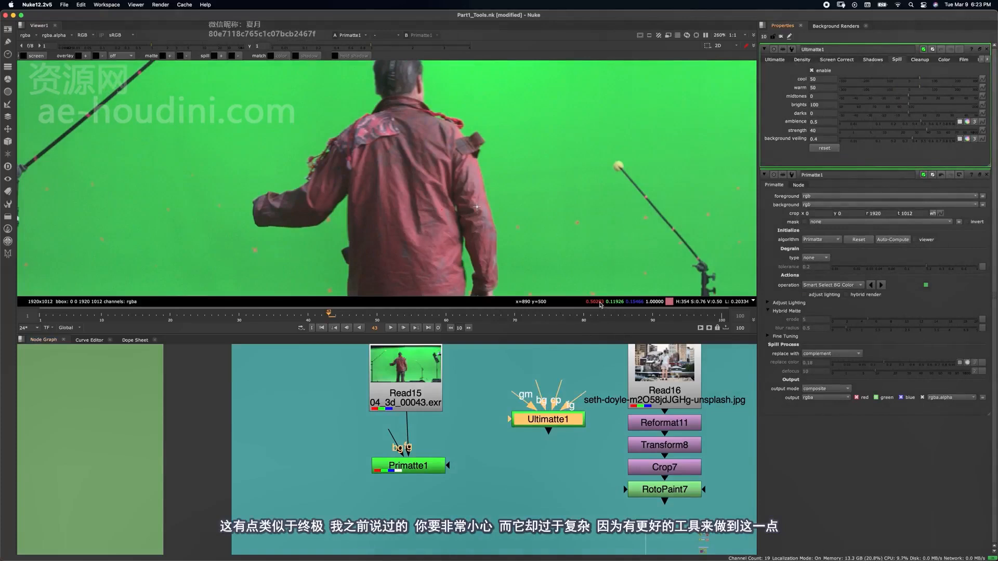
{"action": "key", "text": "Delete"}
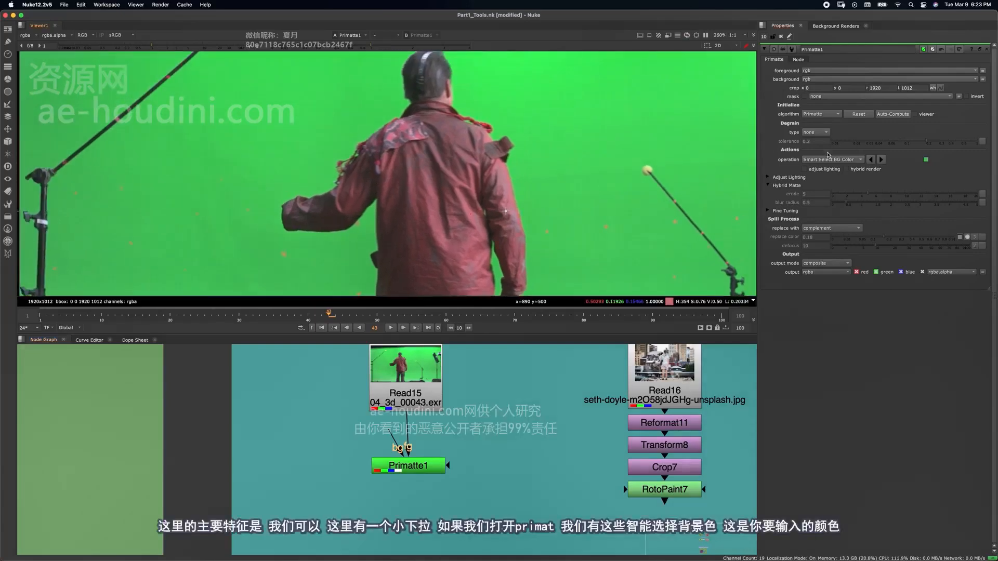
- Select Primatte1 in the node graph and choose Smart Select BG Color as its operation
{"action": "left_click", "coordinate": [831, 158]}
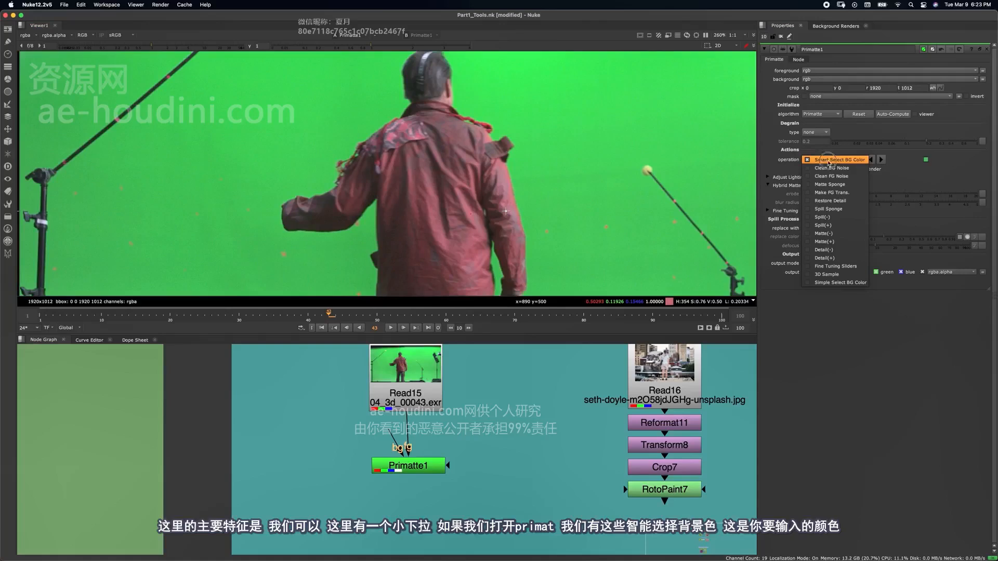
{"action": "left_click", "coordinate": [841, 160]}
{"action": "left_click", "coordinate": [444, 470]}
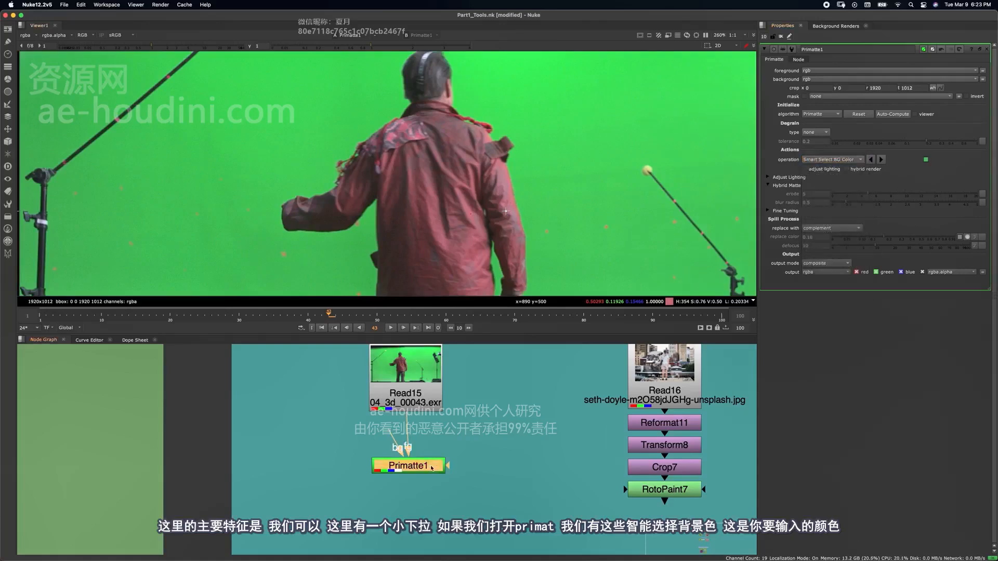
{"action": "left_click", "coordinate": [821, 159]}
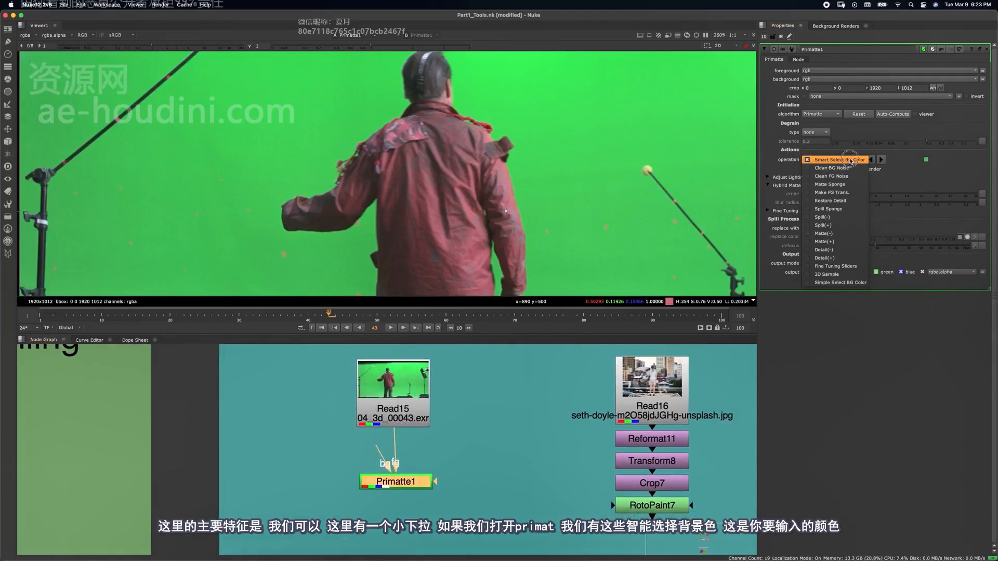
{"action": "left_click", "coordinate": [853, 159]}
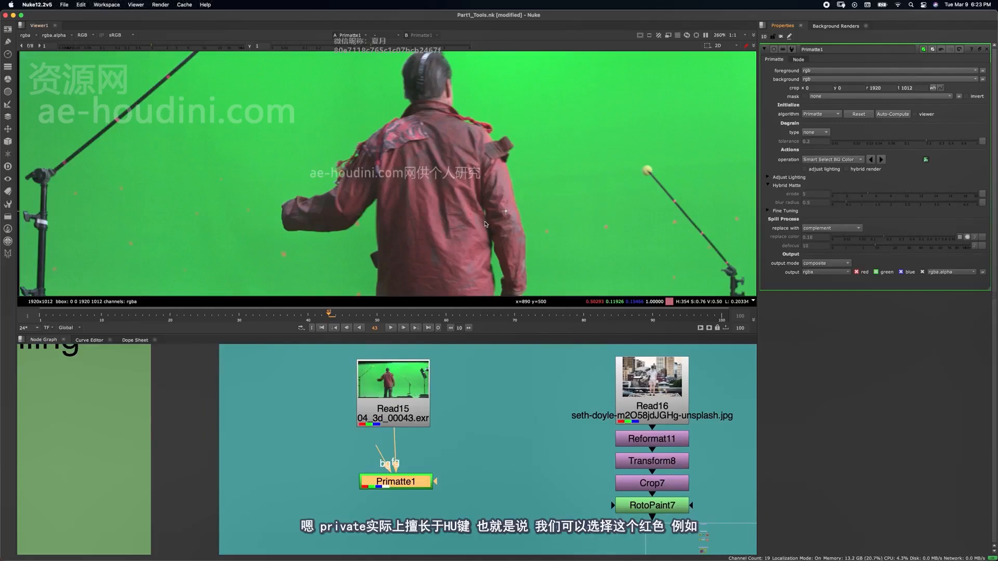
- Disable Primatte1 and sample the red on the back of the jacket as the background colour
{"action": "key", "text": "d"}
{"action": "scroll", "coordinate": [483, 221], "scroll_direction": "up", "scroll_amount": 6}
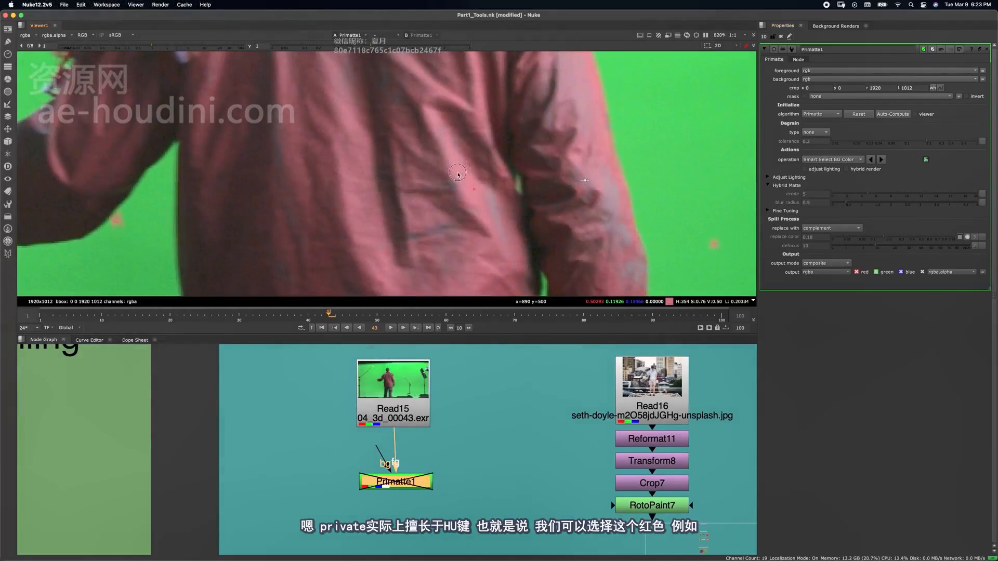
{"action": "left_click_drag", "start_coordinate": [457, 173], "coordinate": [460, 163], "text": "ctrl+shift"}
{"action": "scroll", "coordinate": [442, 212], "scroll_direction": "up", "scroll_amount": 3}
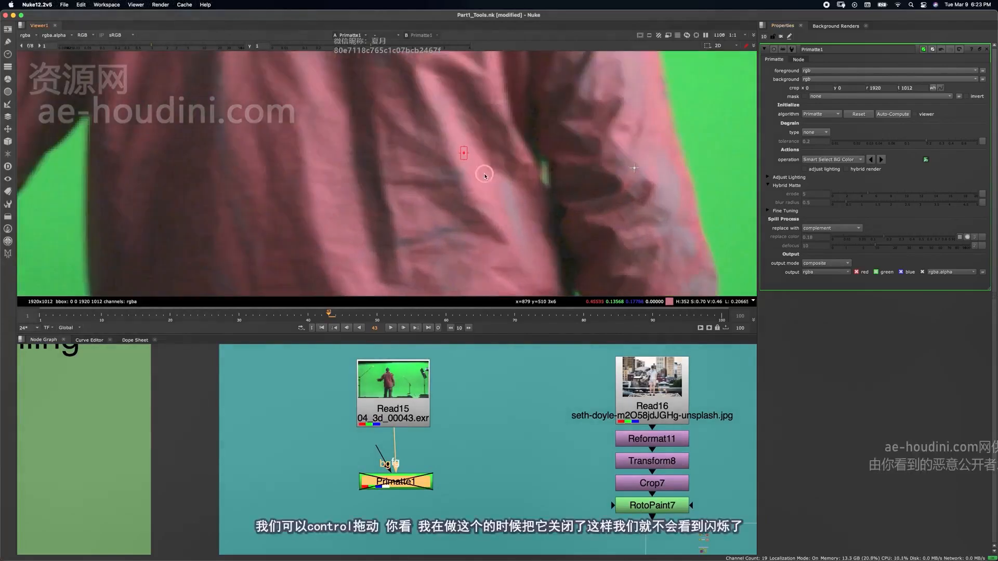
{"action": "mouse_move", "coordinate": [383, 488]}
{"action": "left_mouse_down"}
{"action": "mouse_move", "coordinate": [368, 488]}
{"action": "mouse_move", "coordinate": [381, 492]}
{"action": "left_mouse_up"}
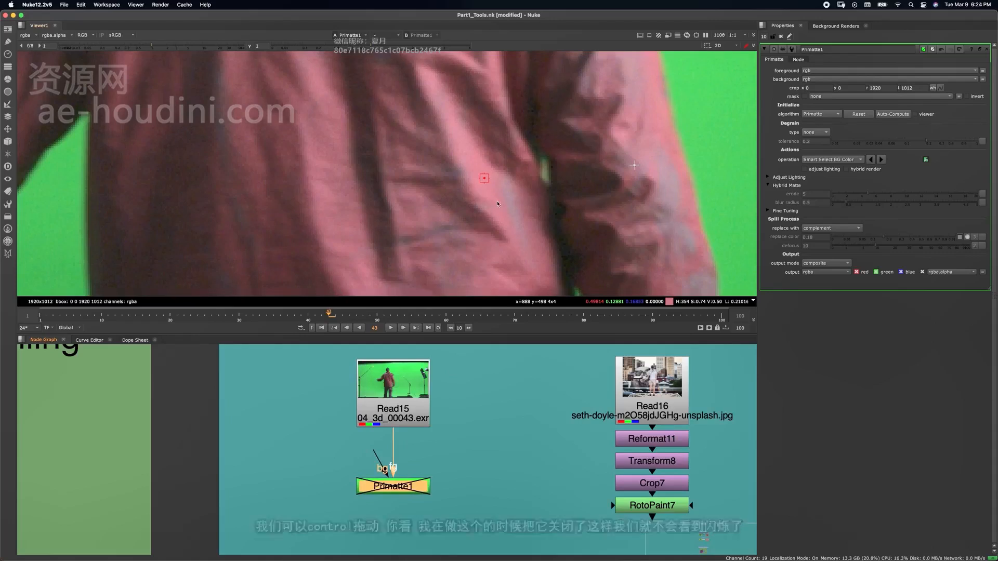
{"action": "middle_click_drag", "start_coordinate": [495, 203], "coordinate": [494, 212]}
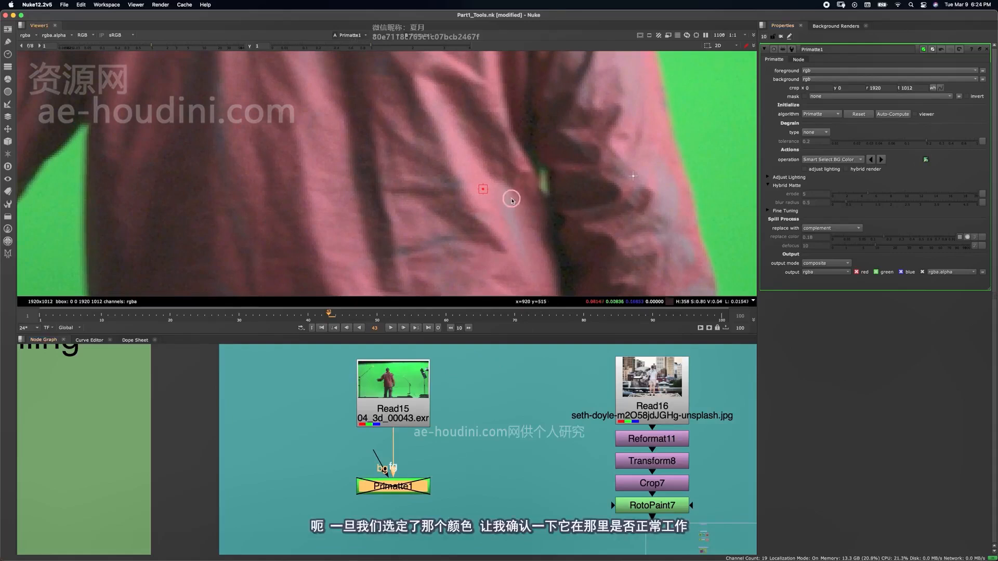
{"action": "left_click", "coordinate": [508, 205], "text": "ctrl"}
{"action": "left_click", "coordinate": [480, 195], "text": "ctrl"}
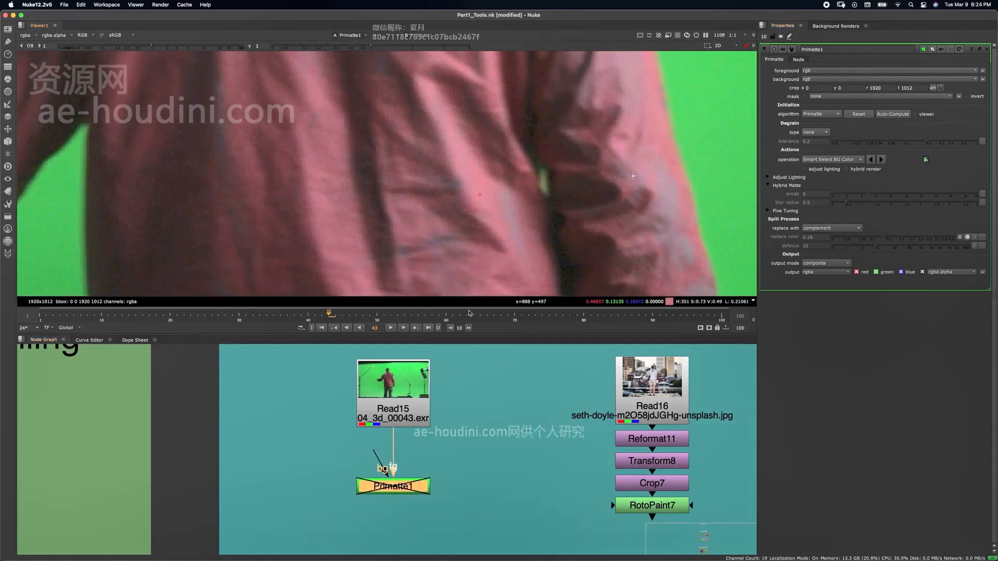
- Switch Primatte1 on and off to check the effect of the red sample, leaving the node enabled
{"action": "key", "text": "d"}
{"action": "middle_click_drag", "start_coordinate": [510, 165], "coordinate": [511, 167]}
{"action": "key", "text": "d"}
{"action": "key", "text": "d"}
{"action": "key", "text": "d"}
{"action": "key", "text": "d"}
{"action": "key", "text": "d"}
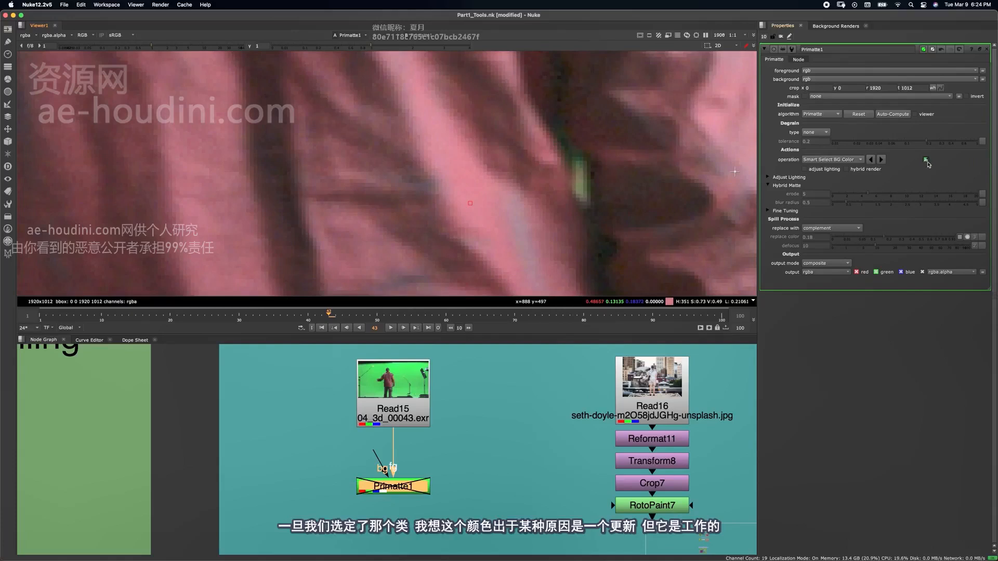
{"action": "key", "text": "d"}
- Inspect the alpha matte of the red key across the jacket, and return to the colour view
{"action": "scroll", "coordinate": [468, 159], "scroll_direction": "down", "scroll_amount": 5}
{"action": "key", "text": "a"}
{"action": "middle_click_drag", "start_coordinate": [466, 165], "coordinate": [457, 211]}
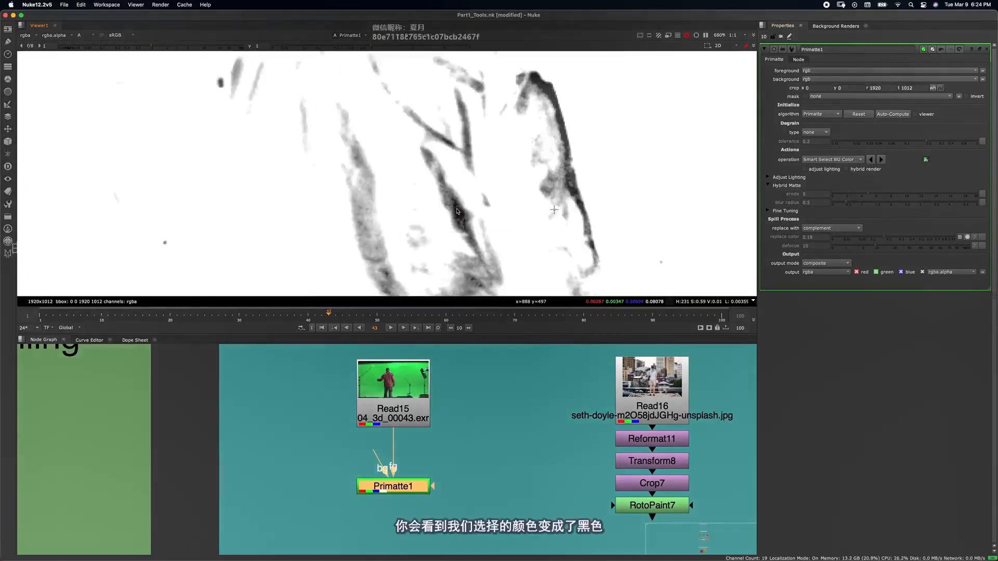
{"action": "scroll", "coordinate": [457, 211], "scroll_direction": "down", "scroll_amount": 4}
{"action": "scroll", "coordinate": [453, 216], "scroll_direction": "up", "scroll_amount": 4}
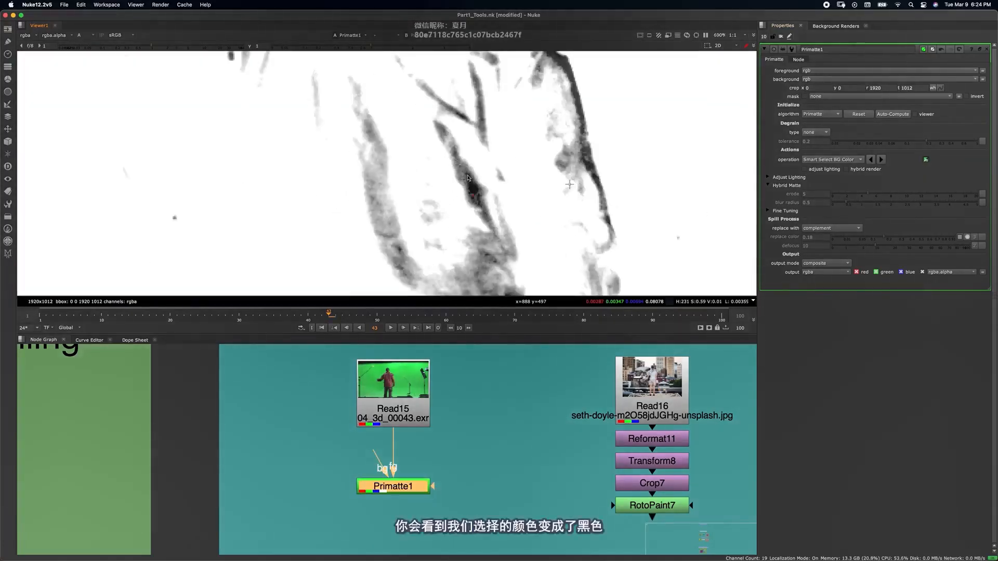
{"action": "scroll", "coordinate": [468, 197], "scroll_direction": "down", "scroll_amount": 5}
{"action": "scroll", "coordinate": [452, 195], "scroll_direction": "up", "scroll_amount": 4}
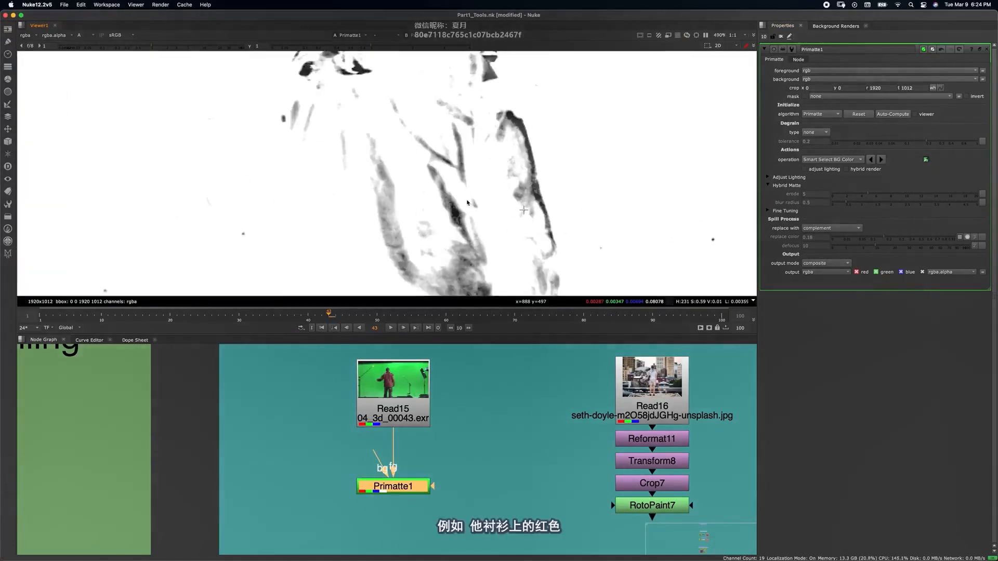
{"action": "key", "text": "a"}
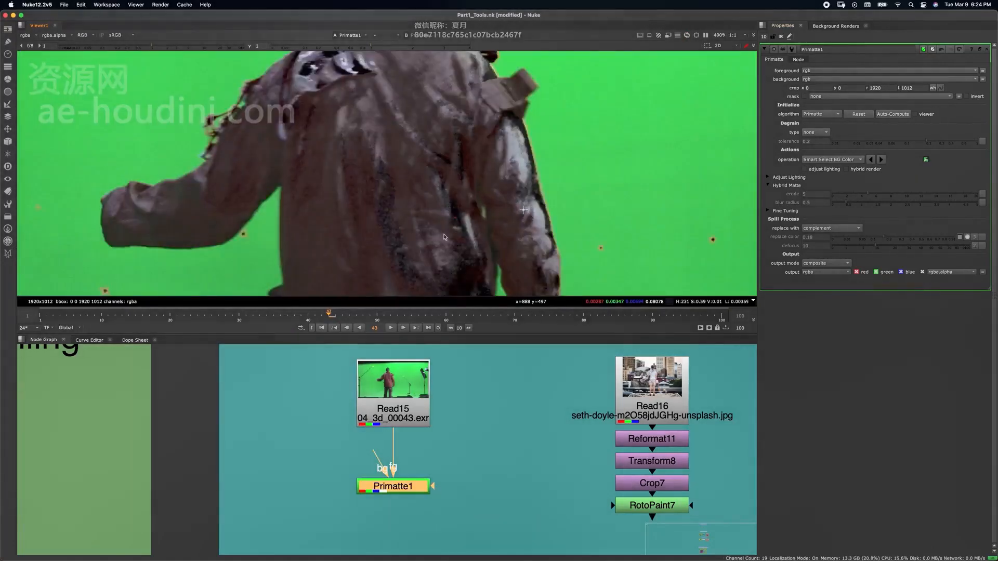
- Compare the jacket in colour and alpha with Primatte1 switched on and off
{"action": "key", "text": "a"}
{"action": "scroll", "coordinate": [447, 172], "scroll_direction": "down", "scroll_amount": 2}
{"action": "key", "text": "d"}
{"action": "key", "text": "a"}
{"action": "key", "text": "d"}
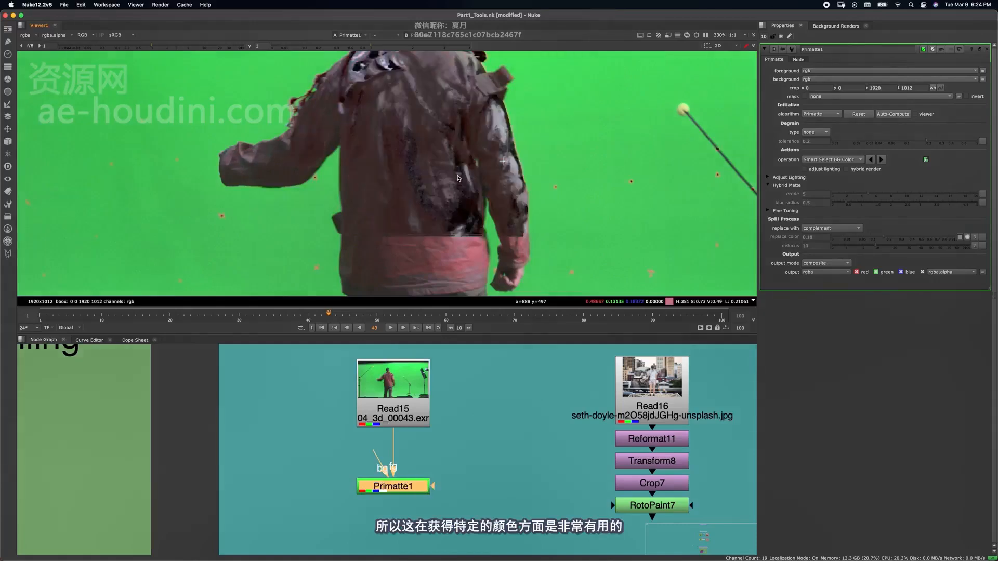
{"action": "key", "text": "a"}
{"action": "key", "text": "d"}
{"action": "key", "text": "a"}
{"action": "key", "text": "d"}
{"action": "key", "text": "d"}
{"action": "key", "text": "d"}
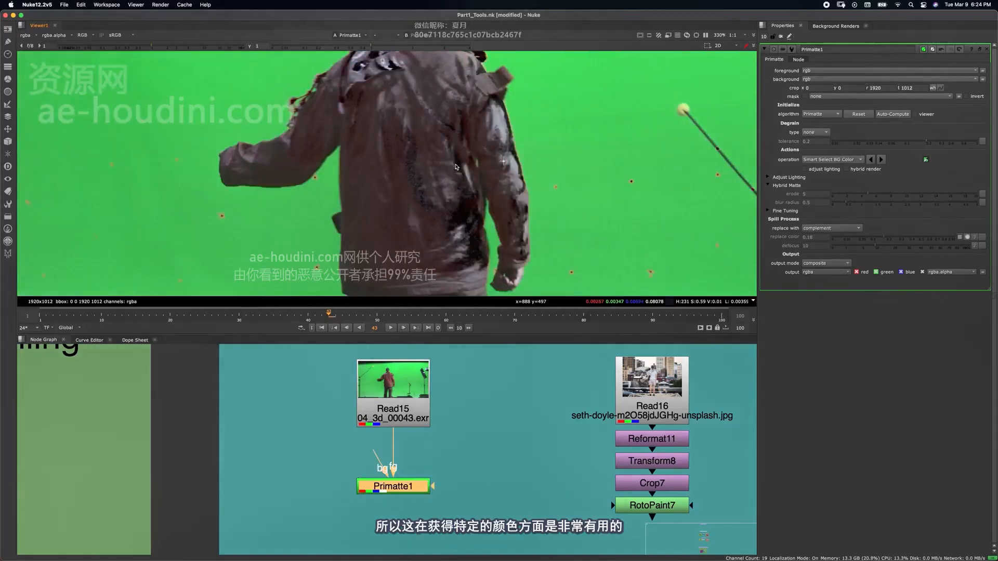
- Disable Primatte1, sample the grey of the trousers near the side pocket as the background colour, and re-enable the node
{"action": "scroll", "coordinate": [472, 156], "scroll_direction": "down", "scroll_amount": 2}
{"action": "key", "text": "d"}
{"action": "middle_click_drag", "start_coordinate": [461, 291], "coordinate": [496, 178]}
{"action": "scroll", "coordinate": [495, 178], "scroll_direction": "up", "scroll_amount": 9}
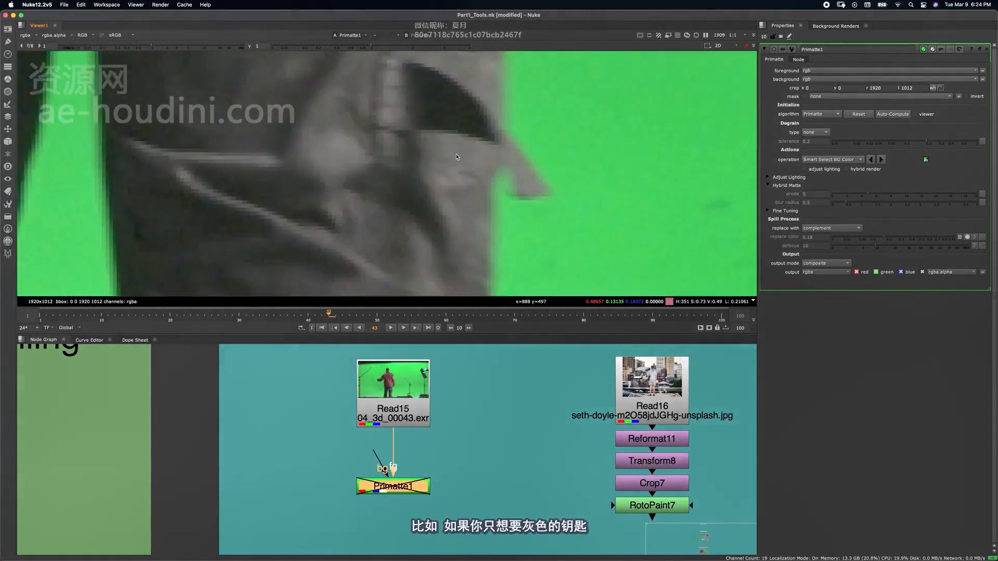
{"action": "key", "text": "d"}
- Inspect the alpha matte of the grey key around the trousers, and return to the colour view
{"action": "scroll", "coordinate": [503, 164], "scroll_direction": "down", "scroll_amount": 10}
{"action": "key", "text": "a"}
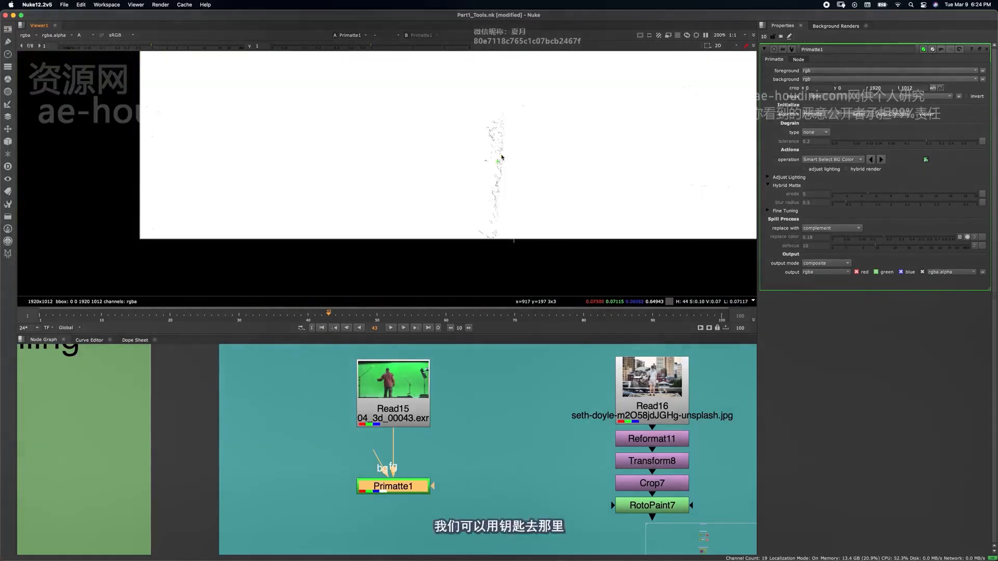
{"action": "scroll", "coordinate": [500, 157], "scroll_direction": "up", "scroll_amount": 7}
{"action": "scroll", "coordinate": [464, 186], "scroll_direction": "down", "scroll_amount": 4}
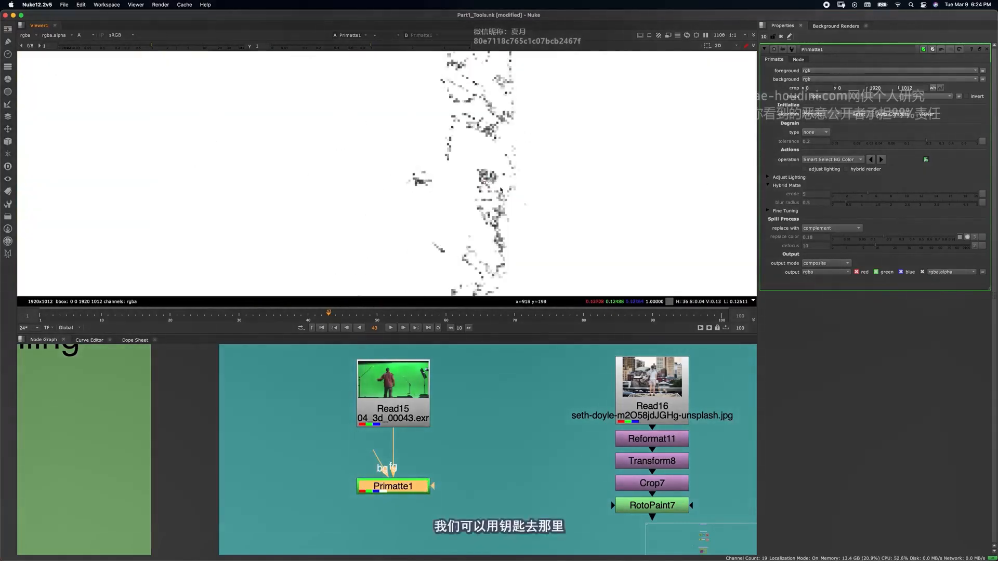
{"action": "scroll", "coordinate": [520, 204], "scroll_direction": "down", "scroll_amount": 3}
{"action": "key", "text": "a"}
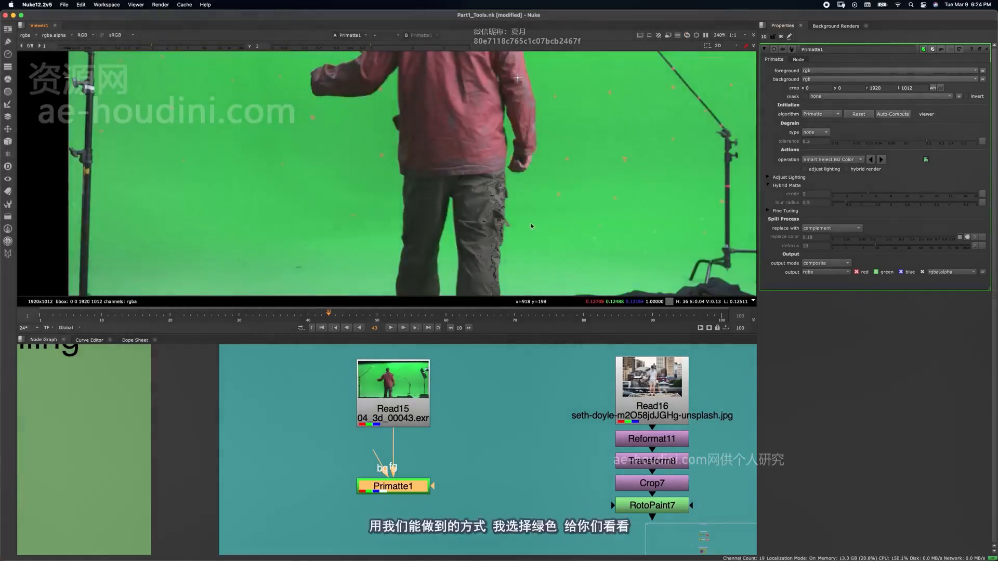
- Sample a small area of green screen beside the actor's lowered arm as the background colour and display the alpha matte
{"action": "scroll", "coordinate": [534, 134], "scroll_direction": "up", "scroll_amount": 5}
{"action": "middle_click_drag", "start_coordinate": [582, 65], "coordinate": [502, 266]}
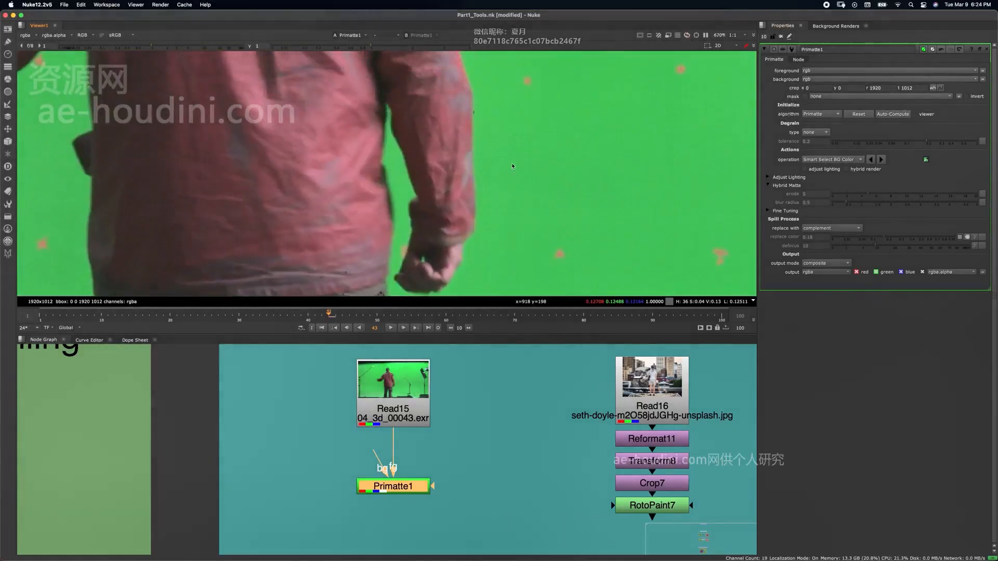
{"action": "left_click_drag", "start_coordinate": [520, 158], "coordinate": [528, 167], "text": "shift+super"}
{"action": "scroll", "coordinate": [520, 235], "scroll_direction": "down", "scroll_amount": 5}
{"action": "key", "text": "a"}
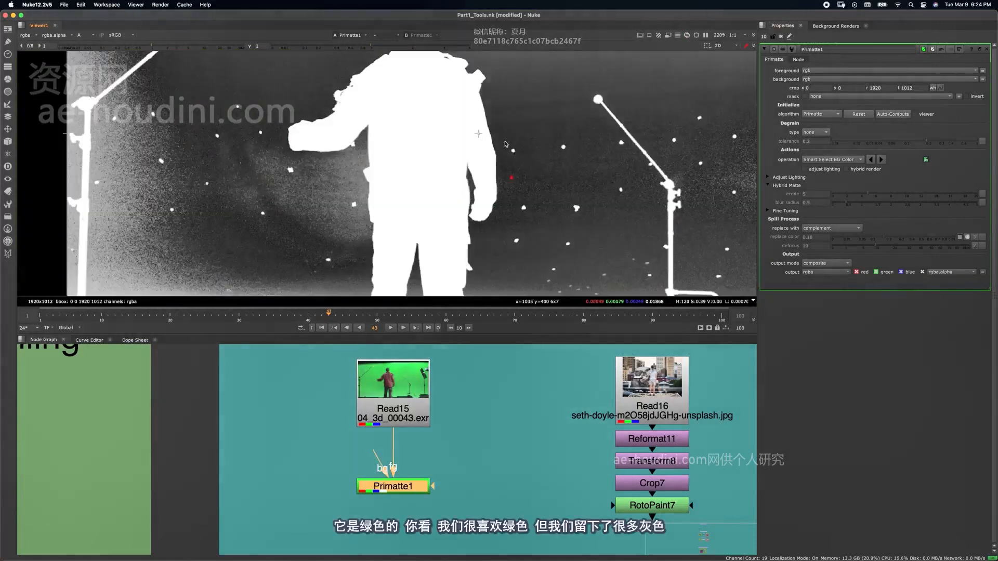
{"action": "scroll", "coordinate": [385, 196], "scroll_direction": "up", "scroll_amount": 2}
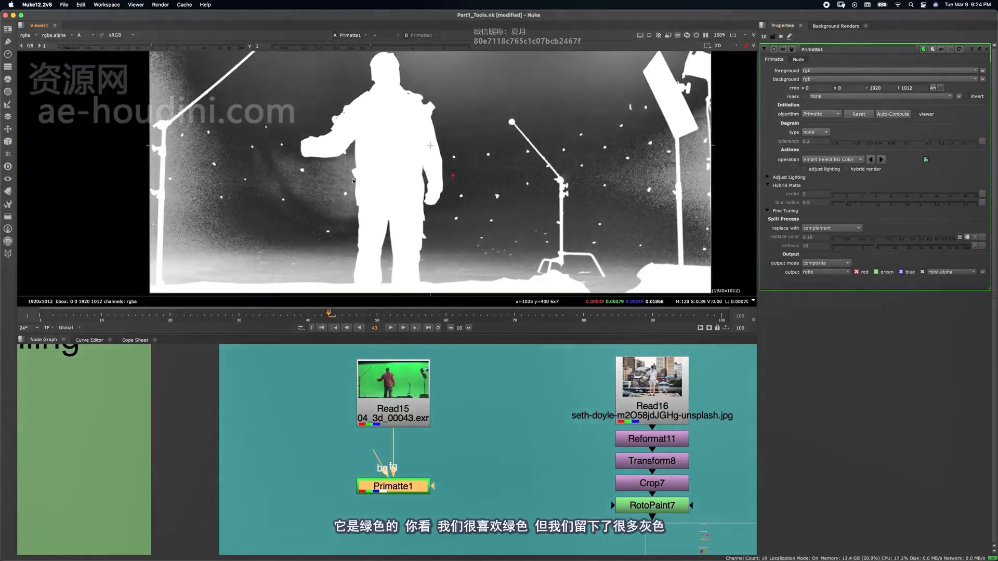
- Set Primatte1's operation to Clean BG Noise and sample the grey noise beside the actor's lowered arm
{"action": "left_click", "coordinate": [847, 160]}
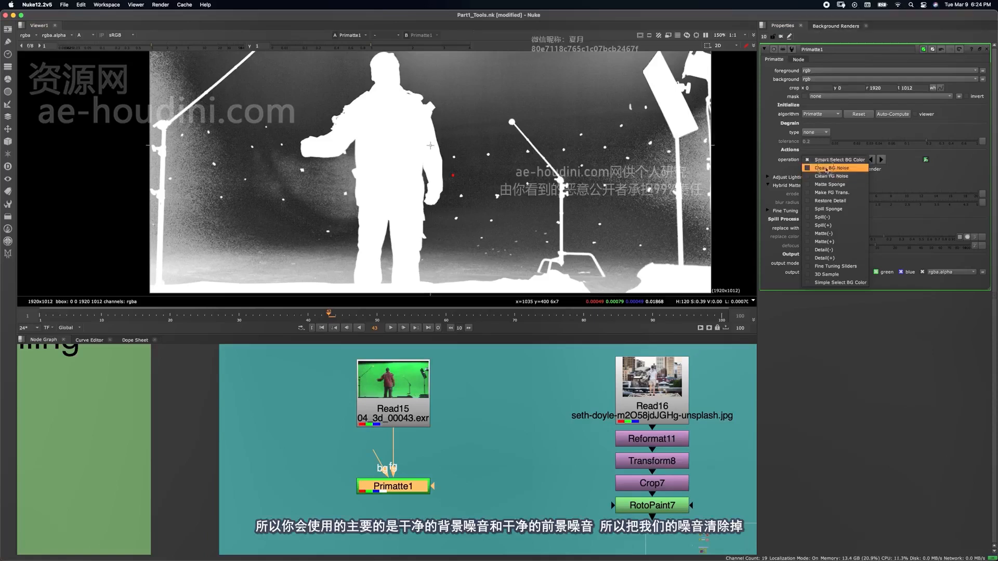
{"action": "left_click", "coordinate": [831, 168]}
{"action": "scroll", "coordinate": [505, 110], "scroll_direction": "up", "scroll_amount": 3}
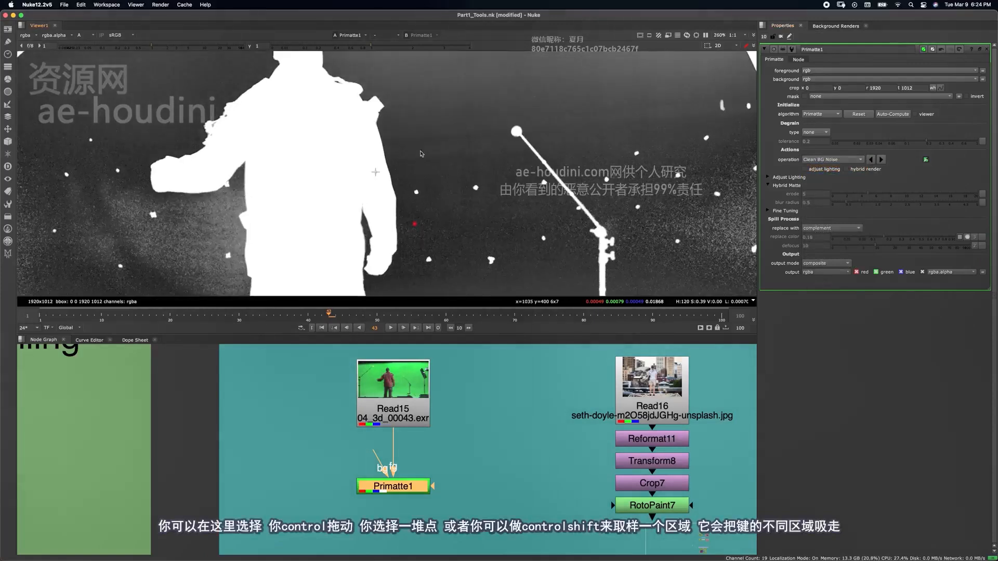
{"action": "middle_click_drag", "start_coordinate": [450, 213], "coordinate": [534, 137]}
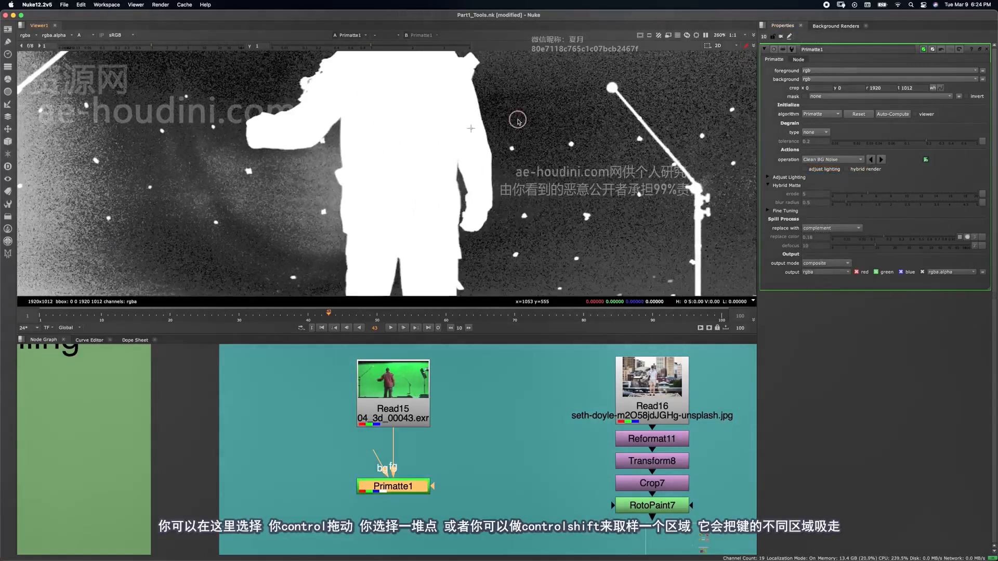
{"action": "mouse_move", "coordinate": [518, 119]}
{"action": "left_mouse_down", "text": "ctrl"}
{"action": "mouse_move", "coordinate": [546, 162]}
{"action": "mouse_move", "coordinate": [551, 97]}
{"action": "mouse_move", "coordinate": [550, 168]}
{"action": "left_mouse_up", "text": "ctrl"}
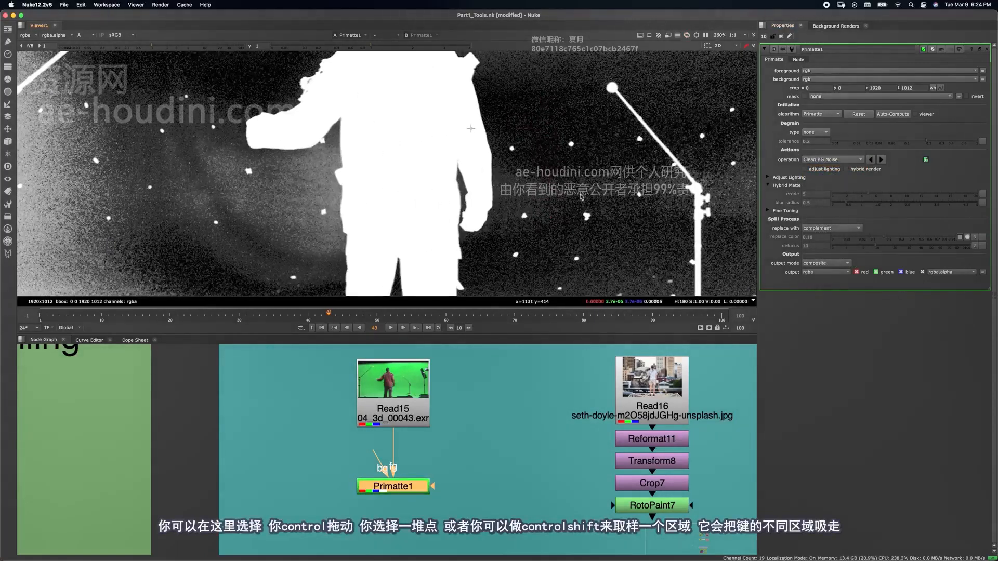
- Clean further background noise by sampling areas of the green screen between the actor's head and the thin light stand
{"action": "middle_click_drag", "start_coordinate": [552, 86], "coordinate": [525, 168]}
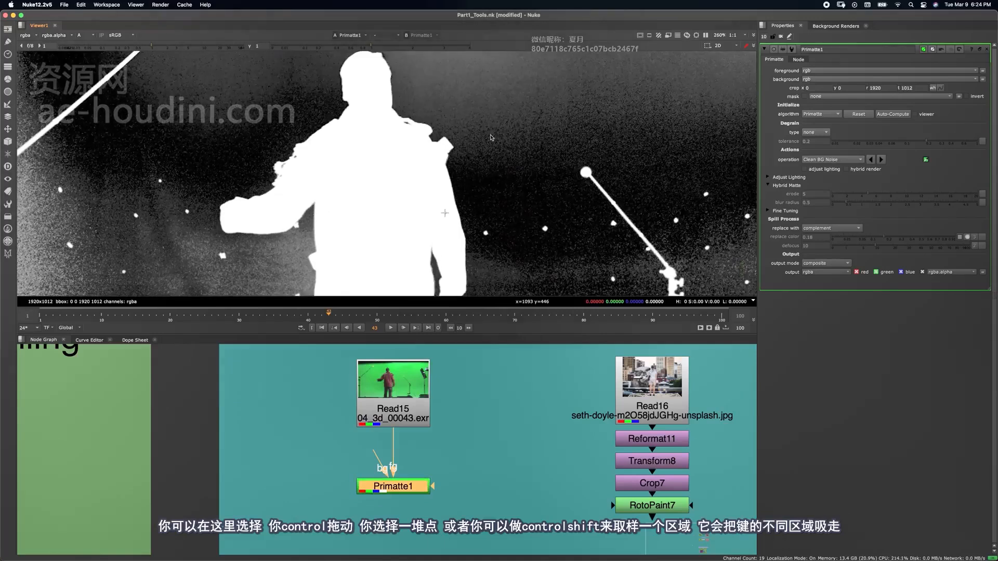
{"action": "left_click_drag", "start_coordinate": [538, 96], "coordinate": [525, 109], "text": "ctrl+shift"}
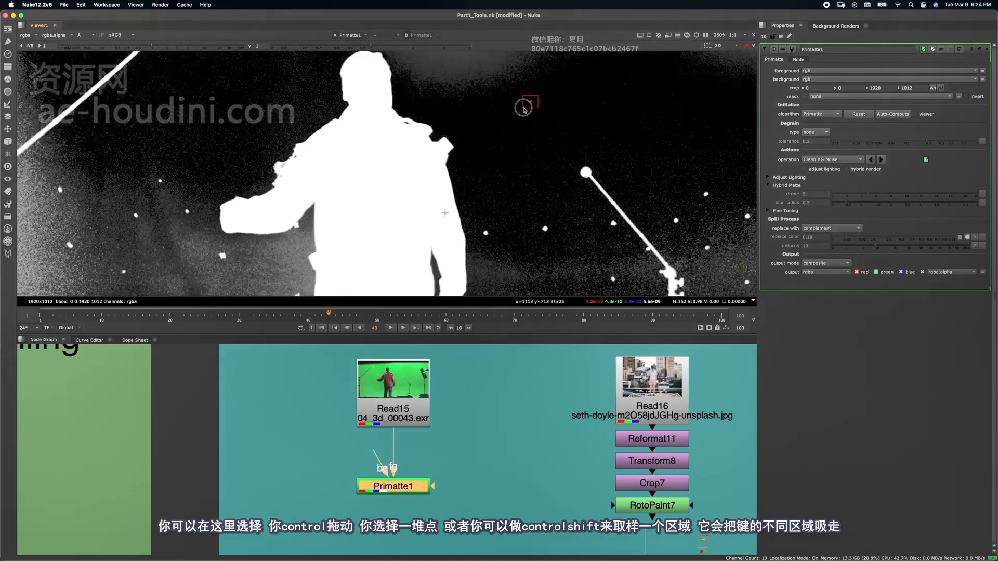
{"action": "middle_click_drag", "start_coordinate": [526, 111], "coordinate": [566, 158]}
{"action": "left_click_drag", "start_coordinate": [518, 106], "coordinate": [508, 118], "text": "ctrl+shift"}
{"action": "mouse_move", "coordinate": [568, 89]}
{"action": "left_mouse_down", "text": "ctrl+shift"}
{"action": "mouse_move", "coordinate": [536, 119]}
{"action": "mouse_move", "coordinate": [480, 109]}
{"action": "left_mouse_up", "text": "ctrl+shift"}
{"action": "mouse_move", "coordinate": [514, 85]}
{"action": "middle_mouse_down"}
{"action": "mouse_move", "coordinate": [498, 165]}
{"action": "mouse_move", "coordinate": [528, 166]}
{"action": "middle_mouse_up"}
- Clean the background noise around and beneath the actor's outstretched arm by sampling several areas, up to the jacket's edge
{"action": "middle_click_drag", "start_coordinate": [355, 261], "coordinate": [451, 106]}
{"action": "left_click_drag", "start_coordinate": [435, 86], "coordinate": [420, 98], "text": "ctrl+shift"}
{"action": "middle_click_drag", "start_coordinate": [419, 100], "coordinate": [445, 104]}
{"action": "left_click_drag", "start_coordinate": [414, 120], "coordinate": [369, 149], "text": "ctrl+shift"}
{"action": "left_click_drag", "start_coordinate": [369, 226], "coordinate": [349, 250], "text": "ctrl+shift"}
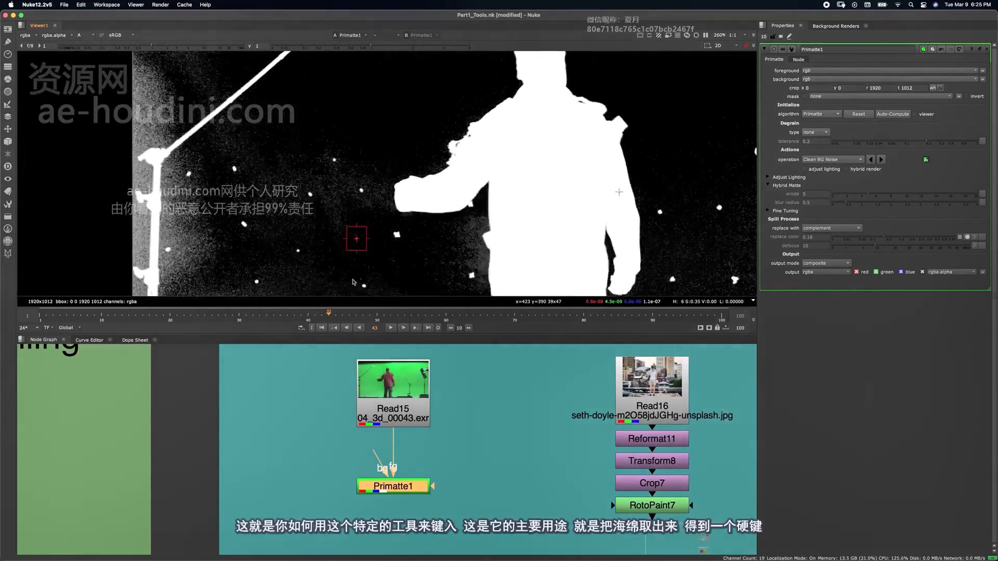
{"action": "middle_click_drag", "start_coordinate": [443, 243], "coordinate": [443, 166]}
{"action": "left_click_drag", "start_coordinate": [483, 145], "coordinate": [461, 179], "text": "ctrl+shift"}
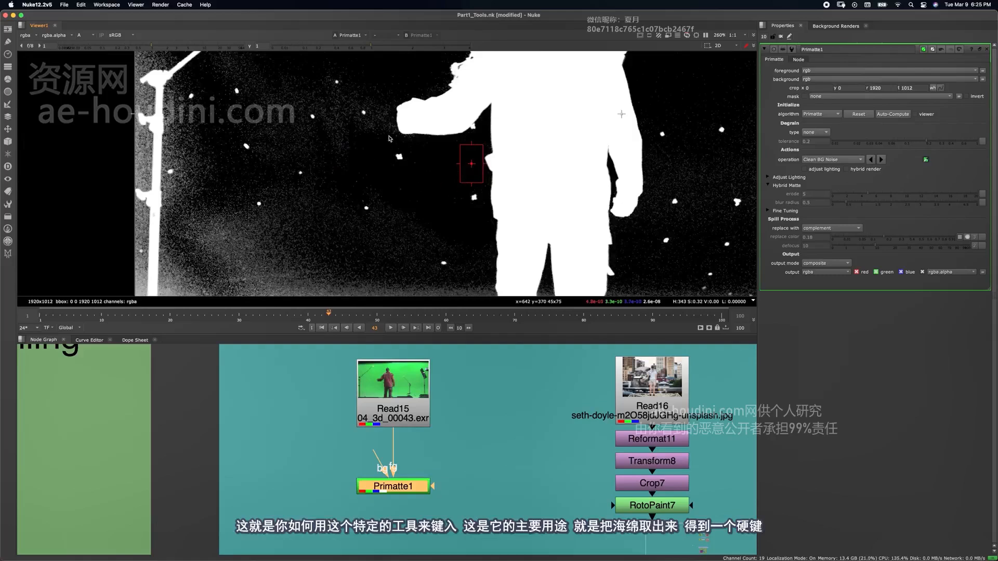
- Undo a tall sample taken in front of the outstretched hand, and sample smaller noisy background patches there instead
{"action": "left_click_drag", "start_coordinate": [398, 93], "coordinate": [378, 149], "text": "shift+super"}
{"action": "key", "text": "super+z"}
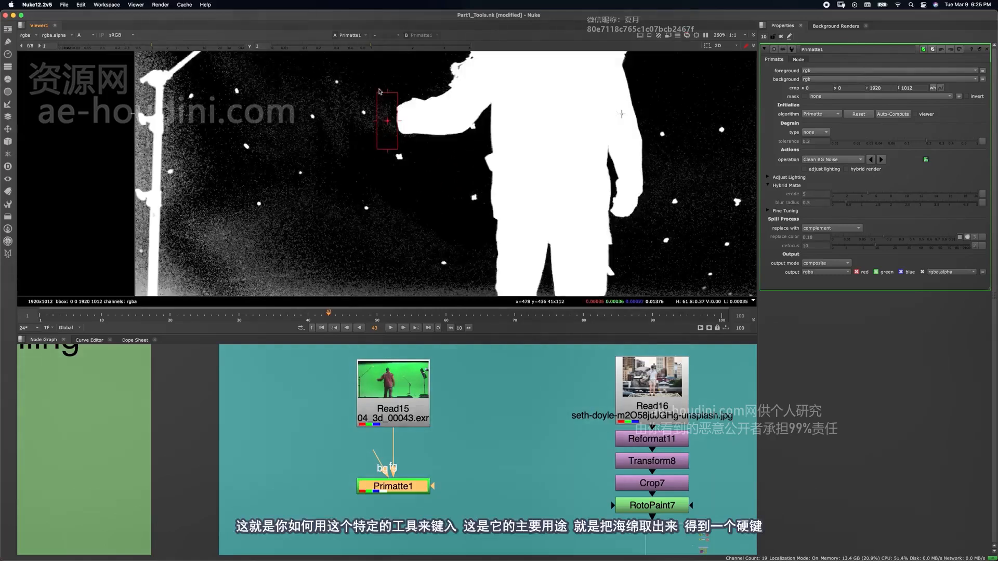
{"action": "left_click", "coordinate": [348, 104]}
{"action": "left_click_drag", "start_coordinate": [357, 92], "coordinate": [335, 114], "text": "shift+super"}
{"action": "left_click_drag", "start_coordinate": [388, 95], "coordinate": [380, 115], "text": "shift+super"}
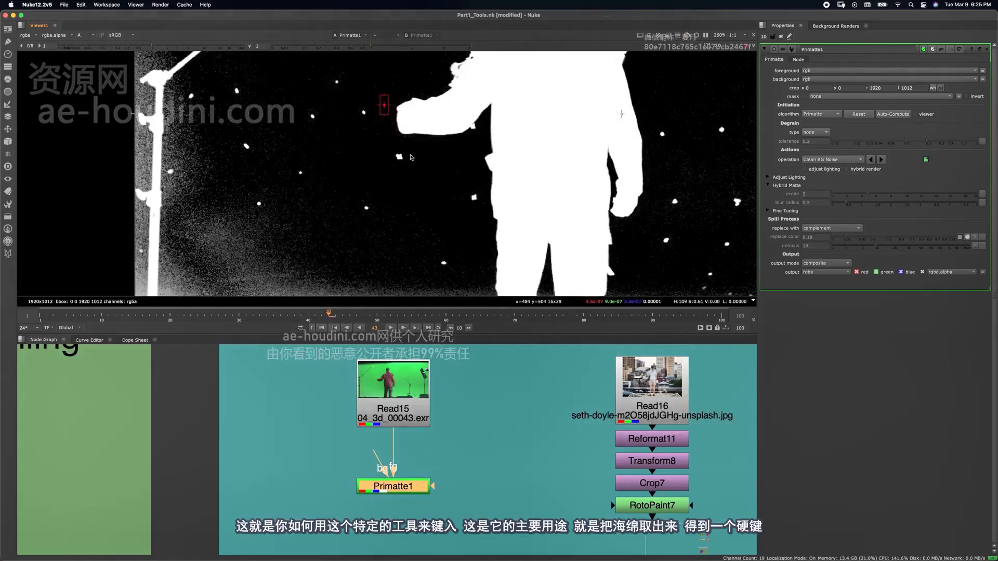
- Return to the colour view and examine the keyed jacket up close
{"action": "mouse_move", "coordinate": [510, 72]}
{"action": "middle_mouse_down"}
{"action": "mouse_move", "coordinate": [413, 118]}
{"action": "mouse_move", "coordinate": [331, 220]}
{"action": "mouse_move", "coordinate": [418, 131]}
{"action": "middle_mouse_up"}
{"action": "key", "text": "a"}
{"action": "key", "text": "f"}
{"action": "scroll", "coordinate": [429, 144], "scroll_direction": "up", "scroll_amount": 5}
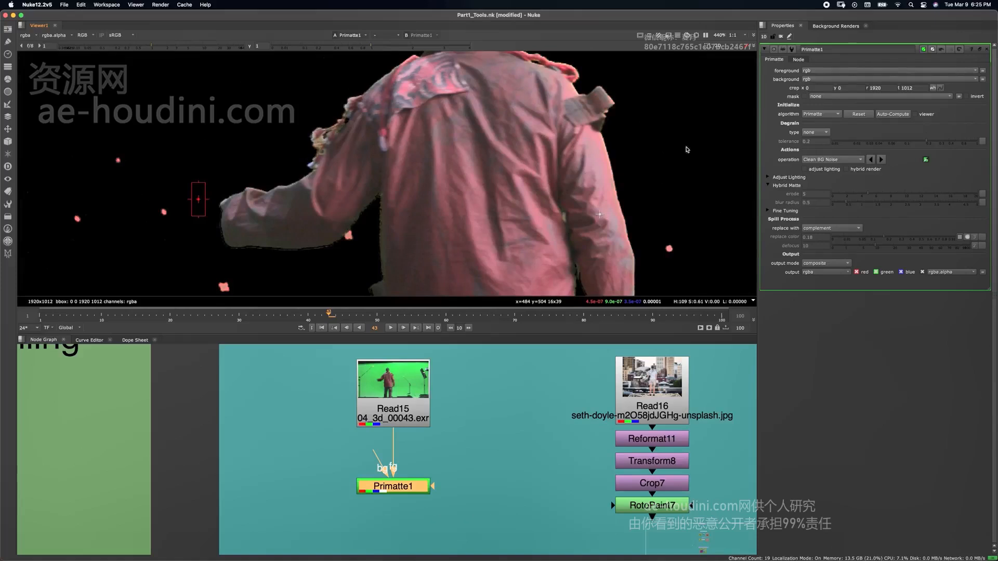
- Set the operation to Spill Sponge and compare the jacket's edges with Primatte1 switched off and on
{"action": "left_click", "coordinate": [824, 160]}
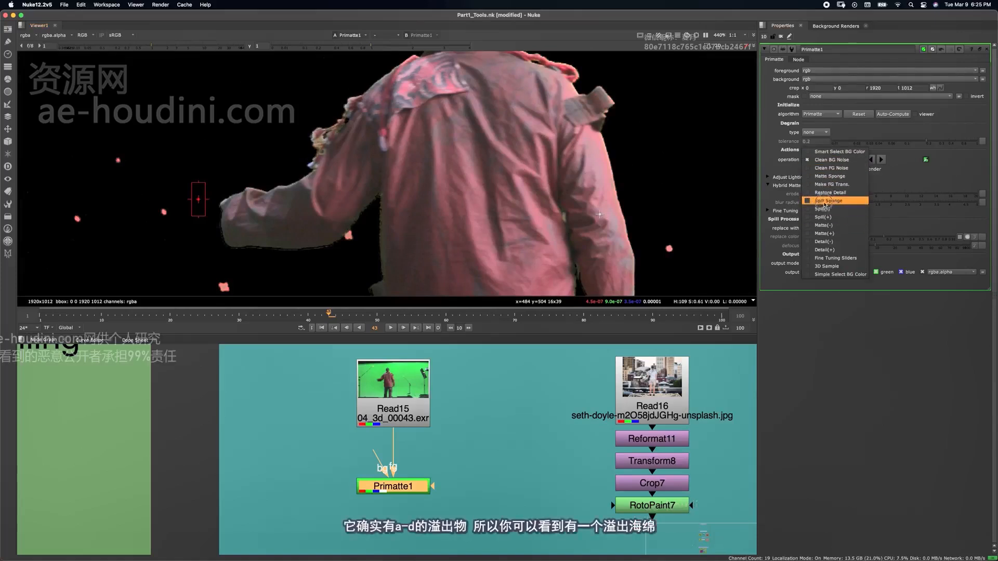
{"action": "left_click", "coordinate": [827, 201]}
{"action": "middle_click_drag", "start_coordinate": [429, 207], "coordinate": [483, 263]}
{"action": "scroll", "coordinate": [409, 201], "scroll_direction": "up", "scroll_amount": 5}
{"action": "scroll", "coordinate": [406, 161], "scroll_direction": "down", "scroll_amount": 4}
{"action": "middle_click_drag", "start_coordinate": [413, 182], "coordinate": [405, 105]}
{"action": "key", "text": "d"}
{"action": "key", "text": "d"}
{"action": "scroll", "coordinate": [399, 140], "scroll_direction": "up", "scroll_amount": 5}
{"action": "scroll", "coordinate": [406, 106], "scroll_direction": "down", "scroll_amount": 3}
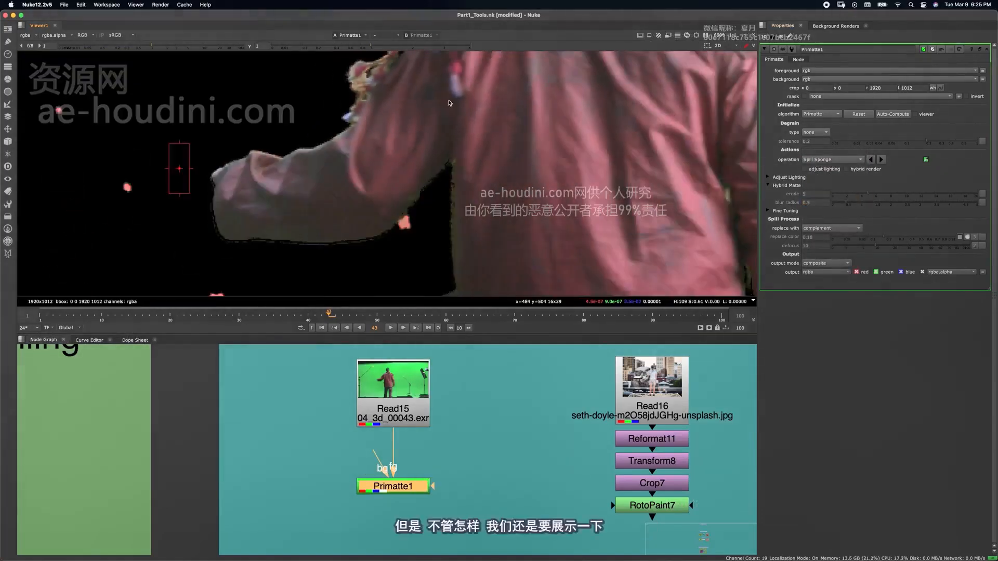
- Try the Spill Sponge on the shadowed side of the jacket below the outstretched arm, and undo the sample
{"action": "left_click", "coordinate": [813, 159]}
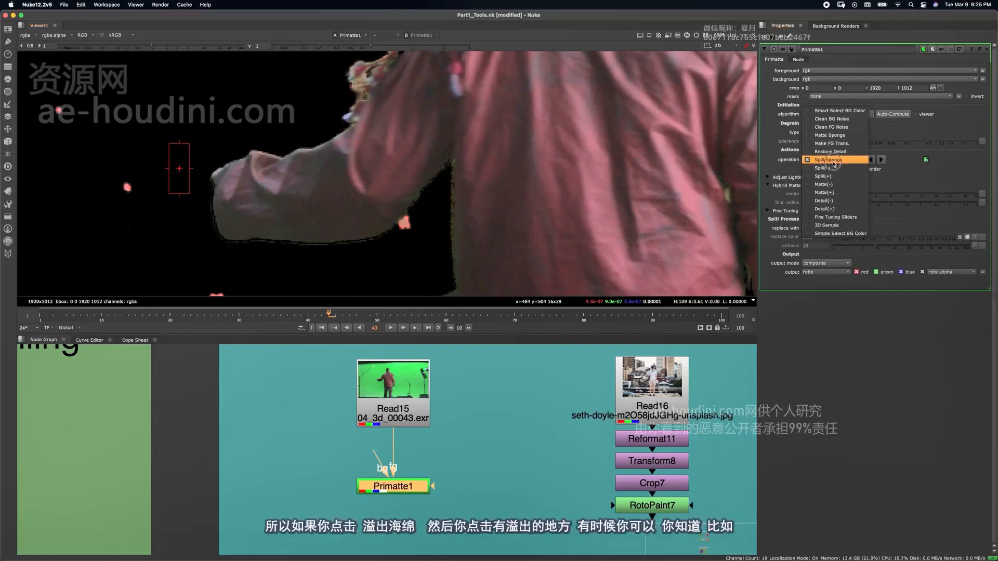
{"action": "left_click", "coordinate": [818, 160]}
{"action": "middle_click_drag", "start_coordinate": [478, 275], "coordinate": [442, 125]}
{"action": "left_click", "coordinate": [430, 181], "text": "super"}
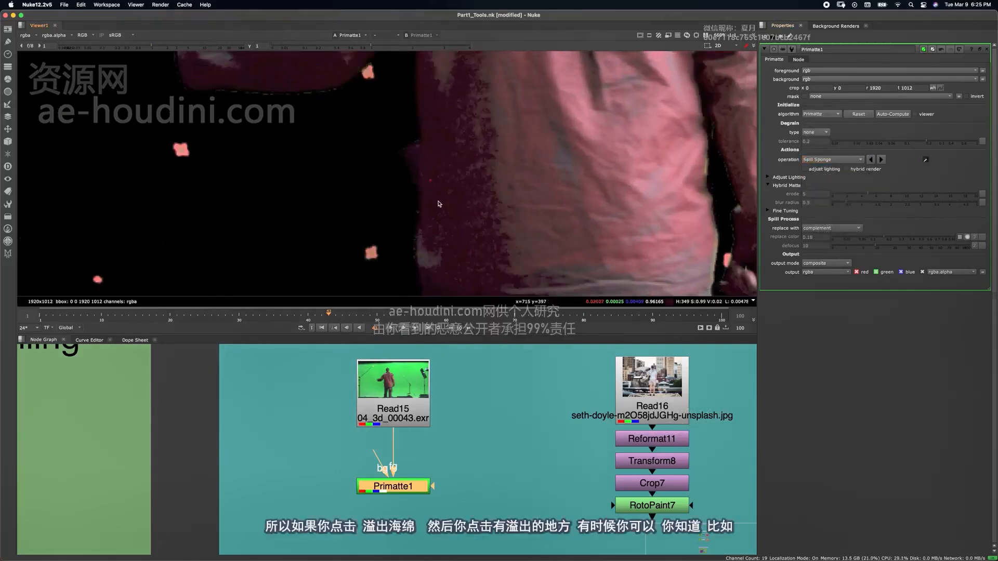
{"action": "key", "text": "super+z"}
{"action": "key", "text": "super+shift+z"}
{"action": "key", "text": "super+z"}
- Sample the jacket's edge beside the lowered hand with the Spill Sponge, retrying once, and check the jacket's colour
{"action": "middle_click_drag", "start_coordinate": [739, 271], "coordinate": [548, 222]}
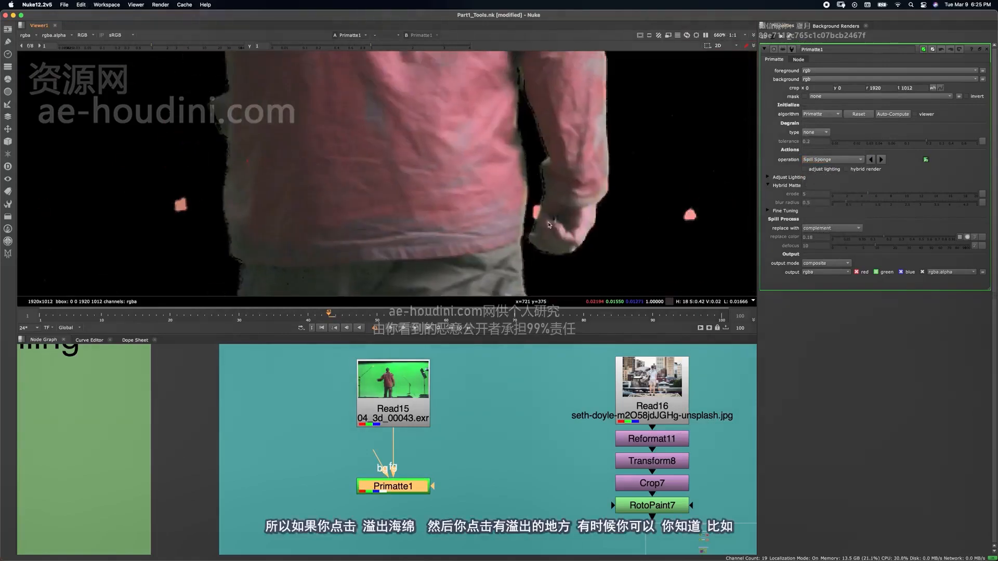
{"action": "scroll", "coordinate": [541, 196], "scroll_direction": "up", "scroll_amount": 2}
{"action": "scroll", "coordinate": [521, 150], "scroll_direction": "up", "scroll_amount": 2}
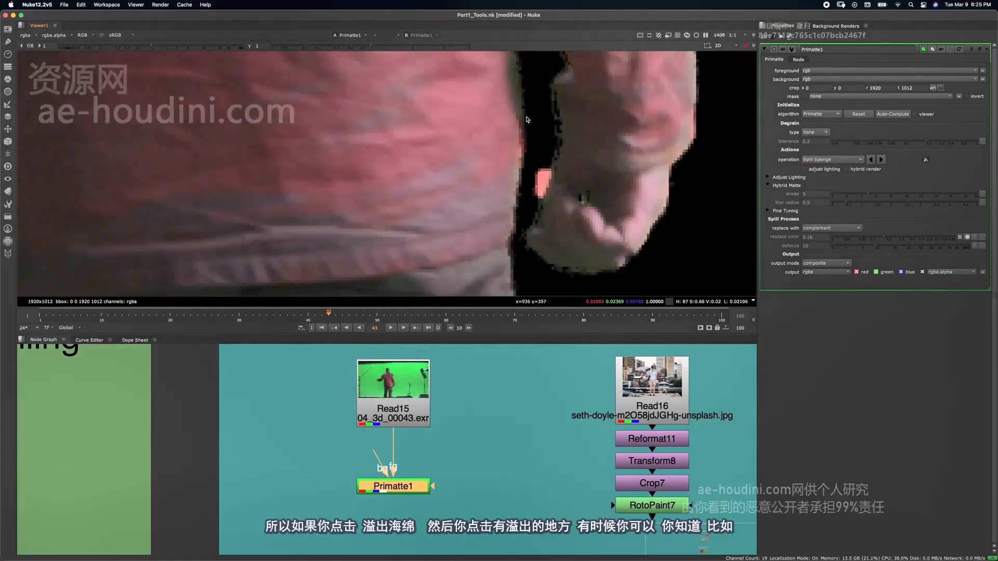
{"action": "middle_click_drag", "start_coordinate": [521, 150], "coordinate": [520, 170]}
{"action": "left_click", "coordinate": [519, 155], "text": "super"}
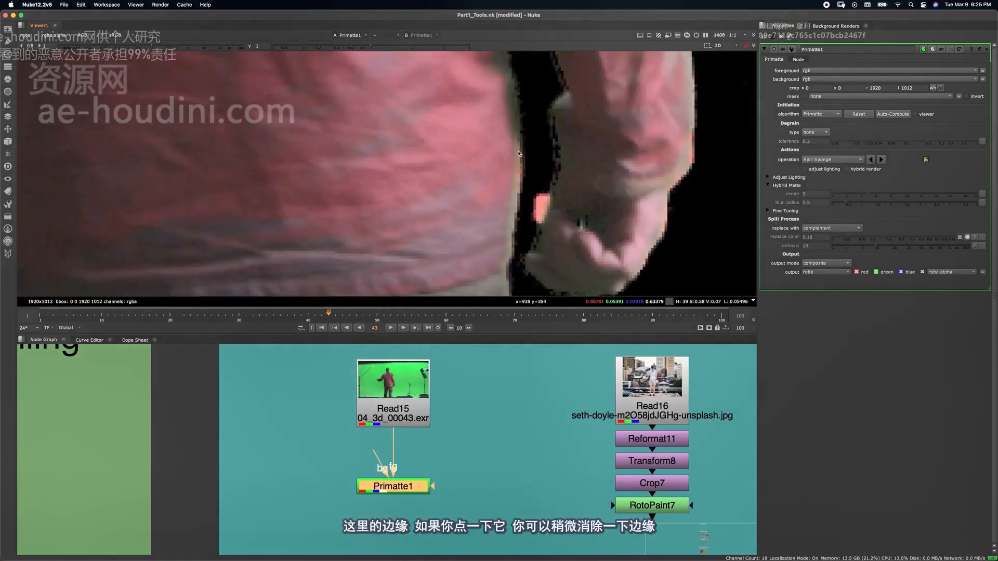
{"action": "left_click", "coordinate": [519, 154], "text": "super"}
{"action": "key", "text": "super+z"}
{"action": "left_click", "coordinate": [517, 155], "text": "super"}
{"action": "scroll", "coordinate": [530, 141], "scroll_direction": "down", "scroll_amount": 6}
{"action": "scroll", "coordinate": [535, 151], "scroll_direction": "up", "scroll_amount": 4}
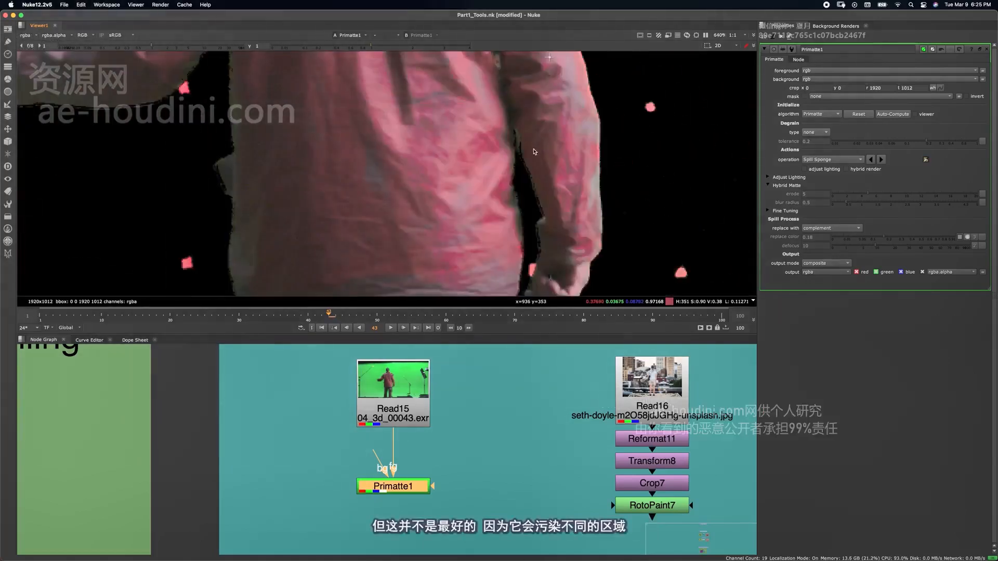
{"action": "scroll", "coordinate": [519, 166], "scroll_direction": "up", "scroll_amount": 2}
{"action": "scroll", "coordinate": [498, 213], "scroll_direction": "down", "scroll_amount": 2}
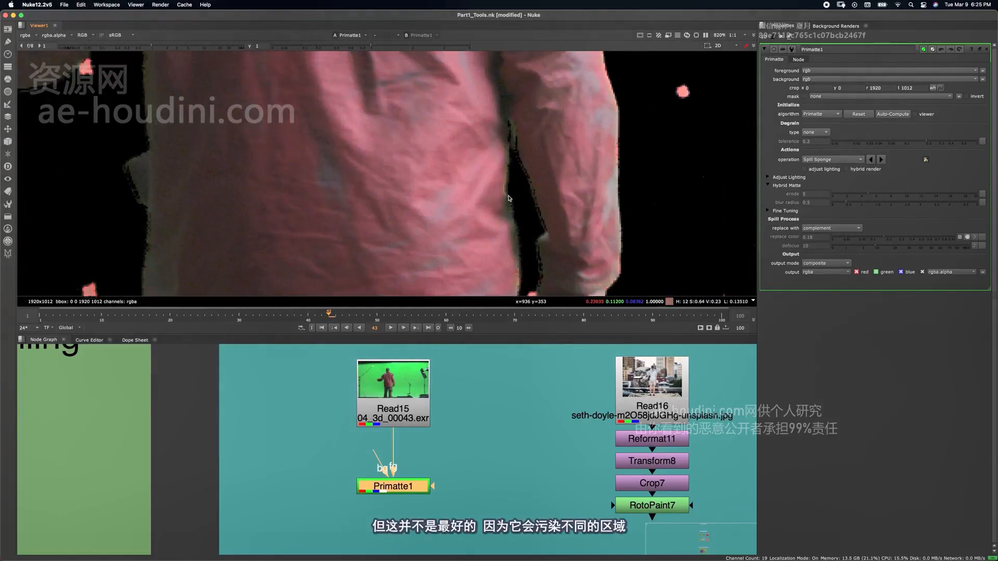
- Set the operation to Clean FG Noise and display the alpha matte
{"action": "left_click", "coordinate": [837, 158]}
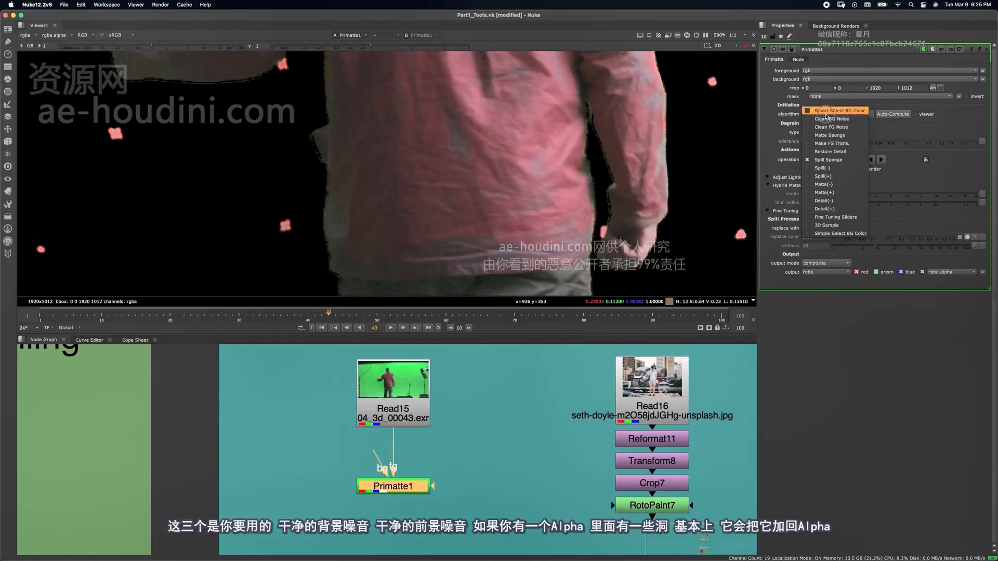
{"action": "left_click", "coordinate": [827, 110]}
{"action": "left_click", "coordinate": [834, 159]}
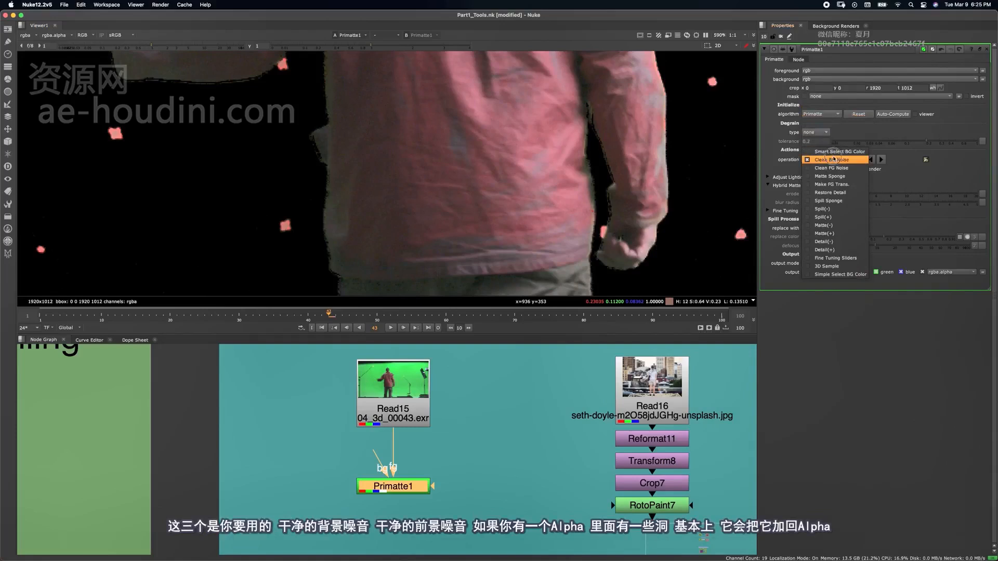
{"action": "left_click", "coordinate": [831, 168]}
{"action": "scroll", "coordinate": [499, 183], "scroll_direction": "down", "scroll_amount": 5}
{"action": "key", "text": "a"}
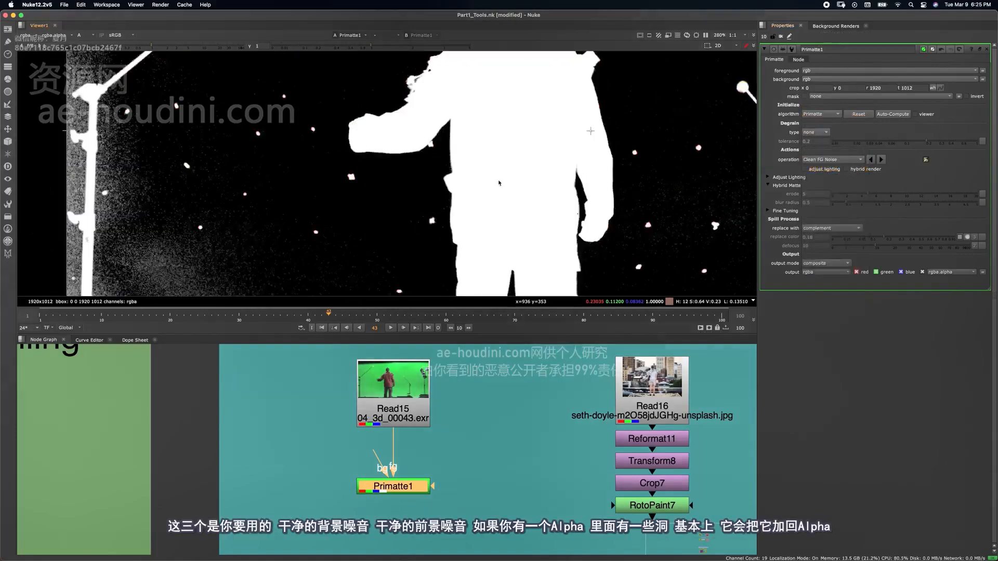
- Try Clean FG Noise on the grey floor area near the light stand's base, and undo the sample
{"action": "middle_click_drag", "start_coordinate": [498, 183], "coordinate": [389, 1]}
{"action": "scroll", "coordinate": [539, 212], "scroll_direction": "up", "scroll_amount": 2}
{"action": "middle_click_drag", "start_coordinate": [487, 200], "coordinate": [237, 187]}
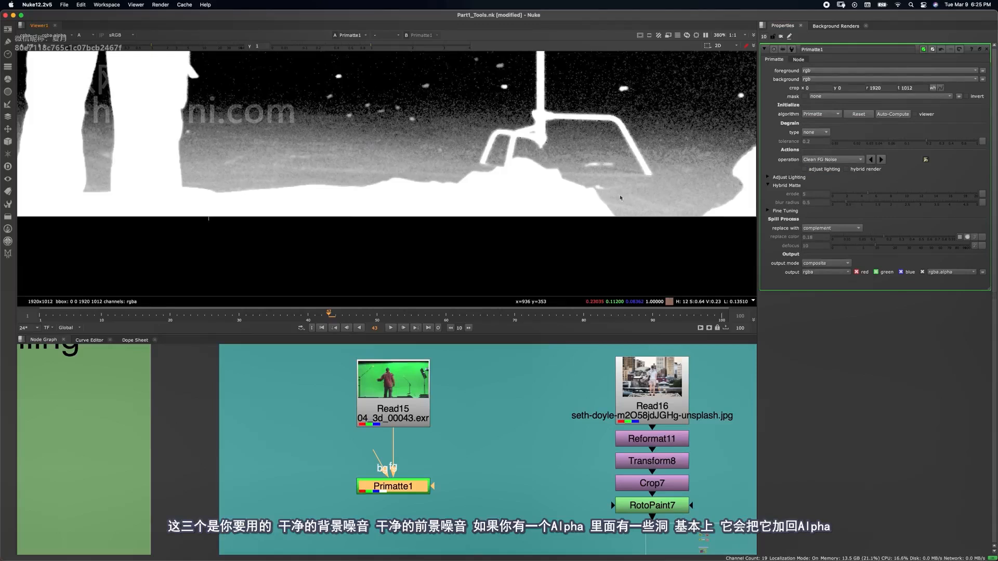
{"action": "scroll", "coordinate": [621, 198], "scroll_direction": "up", "scroll_amount": 5}
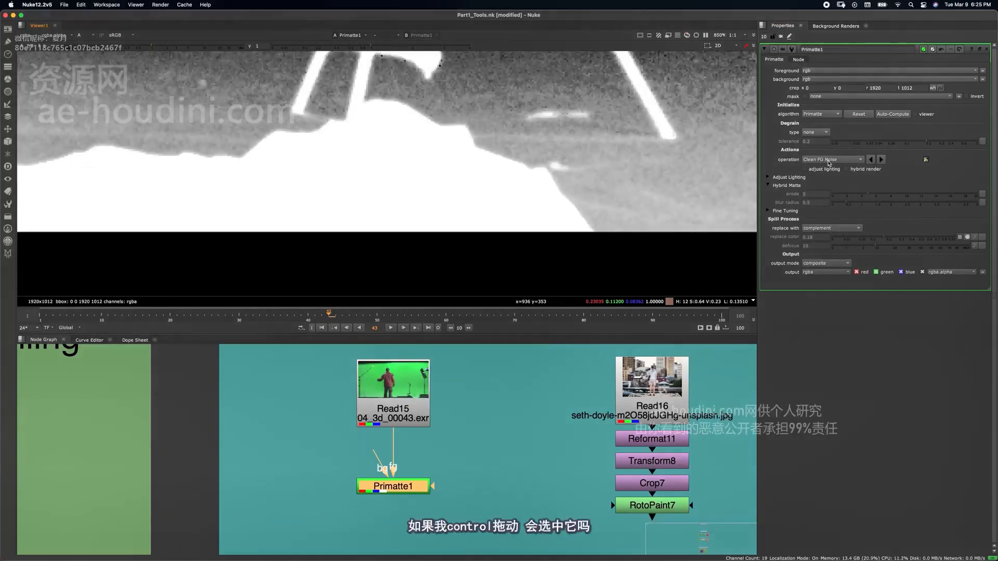
{"action": "left_click_drag", "start_coordinate": [694, 180], "coordinate": [631, 188], "text": "ctrl"}
{"action": "scroll", "coordinate": [566, 164], "scroll_direction": "down", "scroll_amount": 5}
{"action": "middle_click_drag", "start_coordinate": [569, 166], "coordinate": [588, 263]}
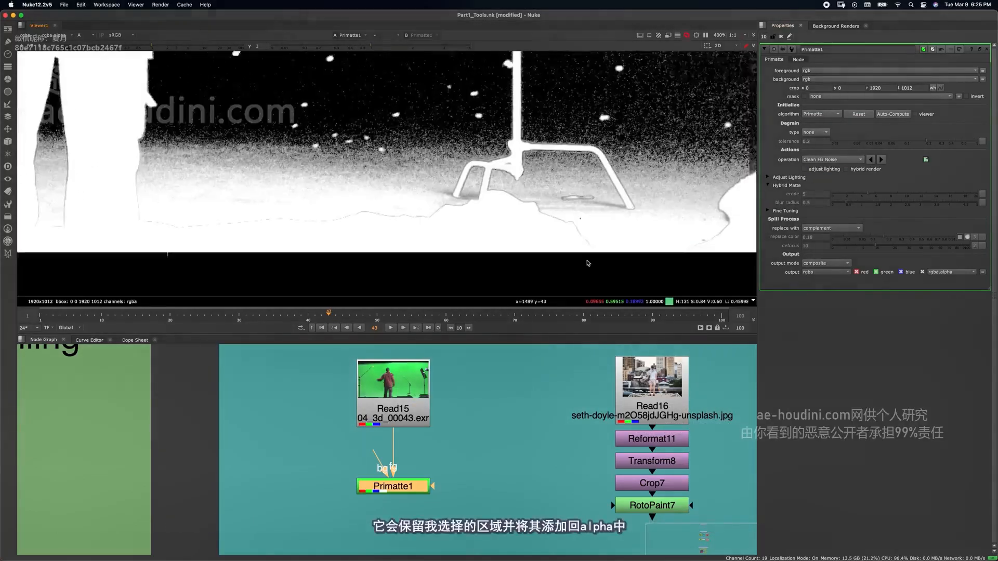
{"action": "key", "text": "super+z"}
- Lower the viewer gamma to near zero to look for holes in the actor's matte
{"action": "middle_click_drag", "start_coordinate": [499, 270], "coordinate": [847, 221]}
{"action": "middle_click_drag", "start_coordinate": [571, 65], "coordinate": [571, 286]}
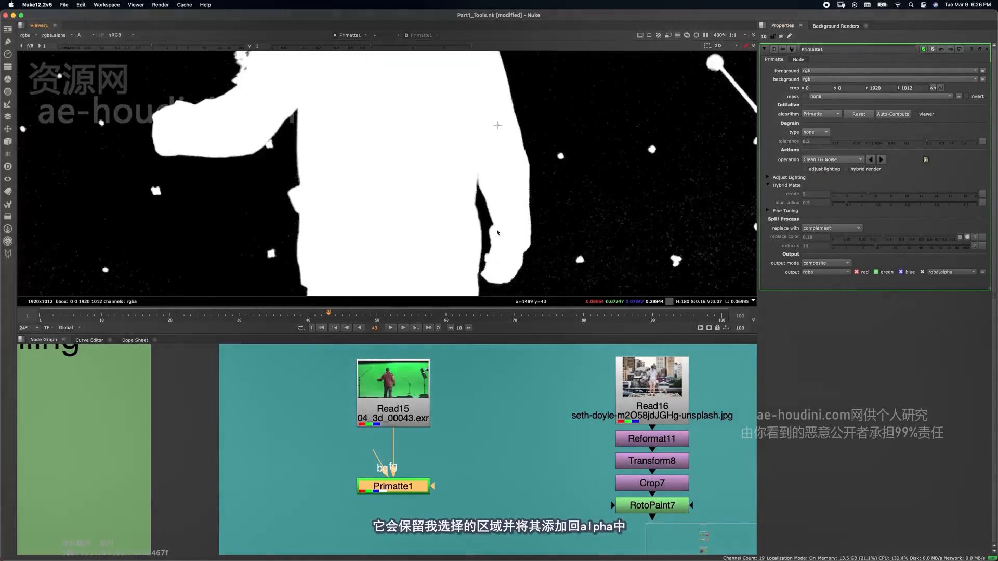
{"action": "middle_click_drag", "start_coordinate": [497, 233], "coordinate": [588, 322]}
{"action": "left_click_drag", "start_coordinate": [328, 46], "coordinate": [292, 46]}
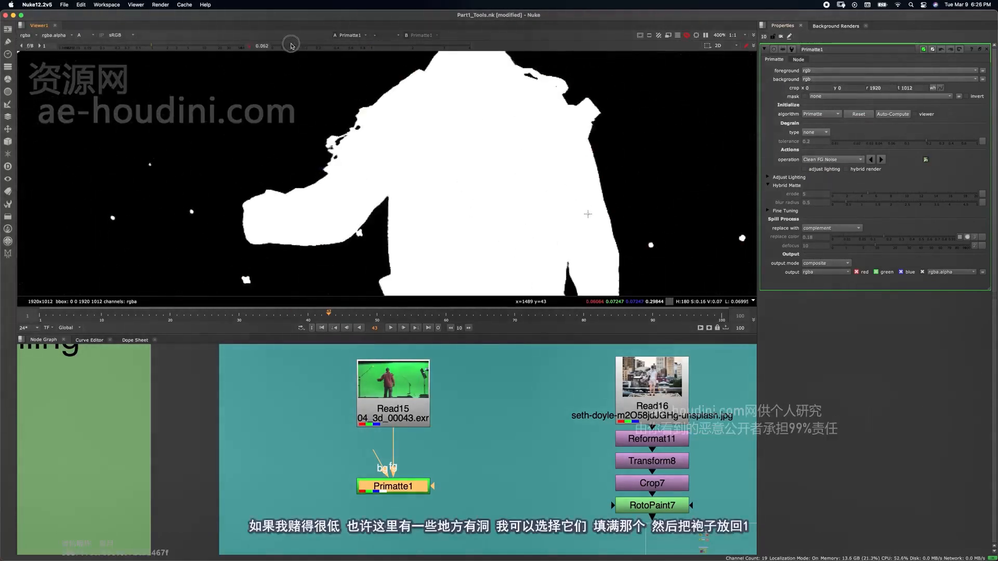
- Fill a hole in the white floor strip by sampling it with Clean FG Noise, and restore the viewer gamma to 1
{"action": "middle_click_drag", "start_coordinate": [358, 270], "coordinate": [344, 58]}
{"action": "middle_click_drag", "start_coordinate": [332, 286], "coordinate": [339, 159]}
{"action": "scroll", "coordinate": [339, 159], "scroll_direction": "up", "scroll_amount": 5}
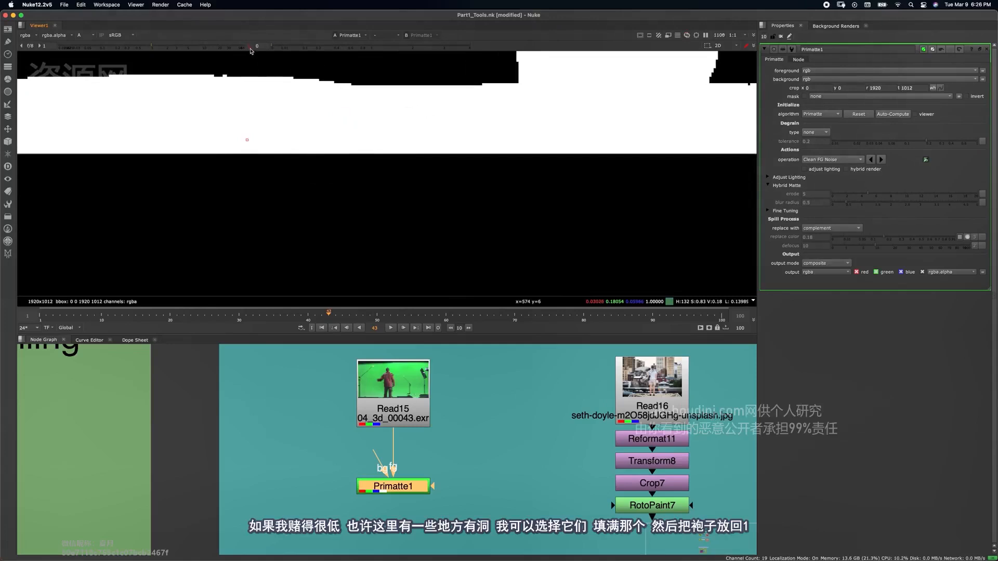
{"action": "key", "text": "f"}
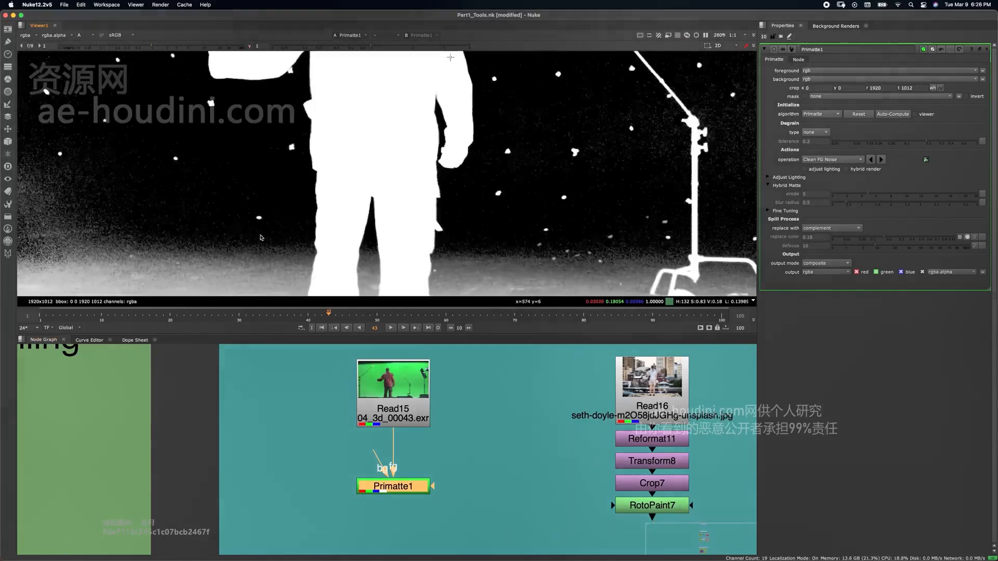
- Switch the operation to Clean BG Noise, sample the grey floor beside the actor's feet, and check the whole matte
{"action": "scroll", "coordinate": [470, 245], "scroll_direction": "up", "scroll_amount": 8}
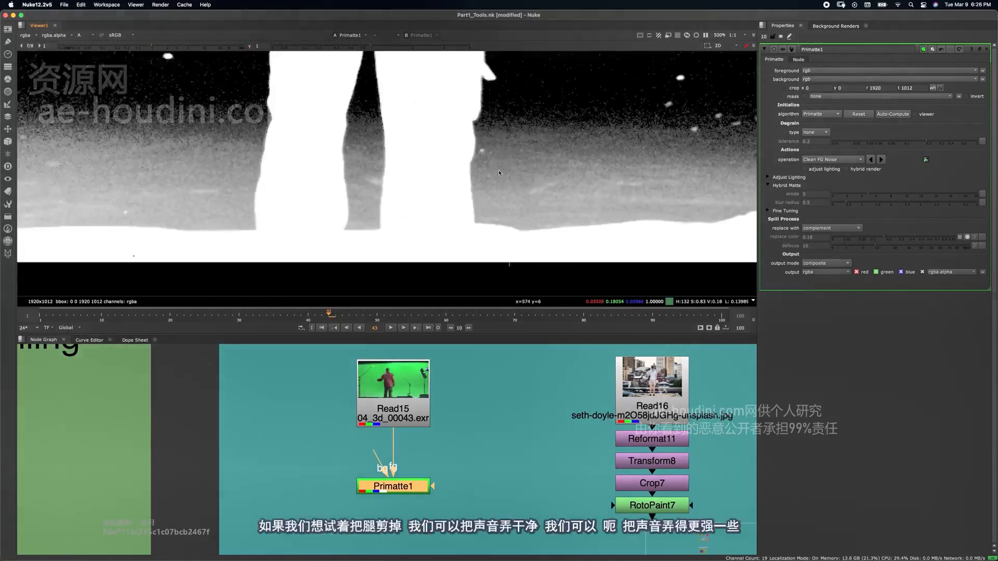
{"action": "scroll", "coordinate": [479, 196], "scroll_direction": "down", "scroll_amount": 1}
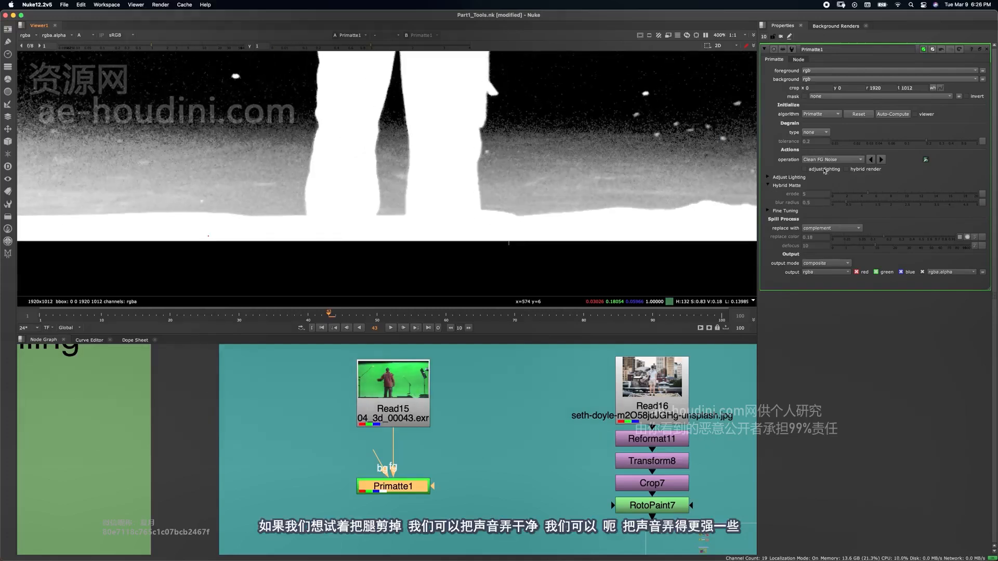
{"action": "left_click", "coordinate": [831, 160]}
{"action": "left_click", "coordinate": [827, 150]}
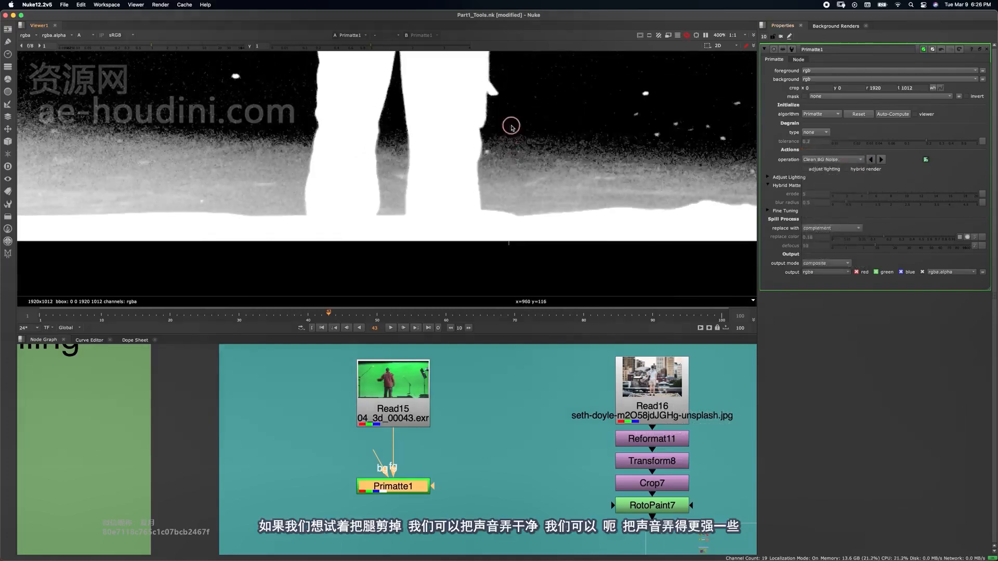
{"action": "left_click_drag", "start_coordinate": [511, 125], "coordinate": [539, 199], "text": "super"}
{"action": "key", "text": "f"}
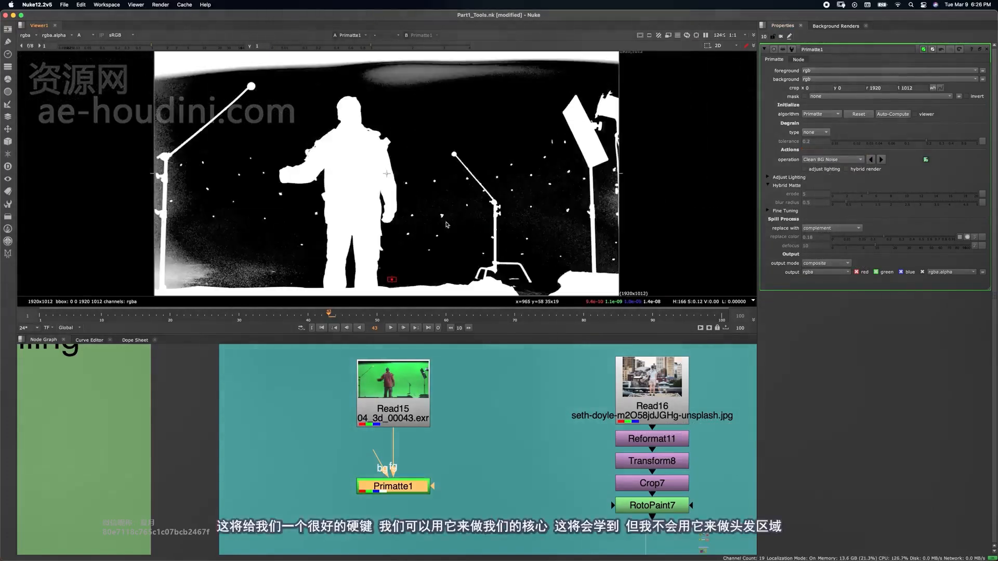
{"action": "scroll", "coordinate": [446, 225], "scroll_direction": "up", "scroll_amount": 5}
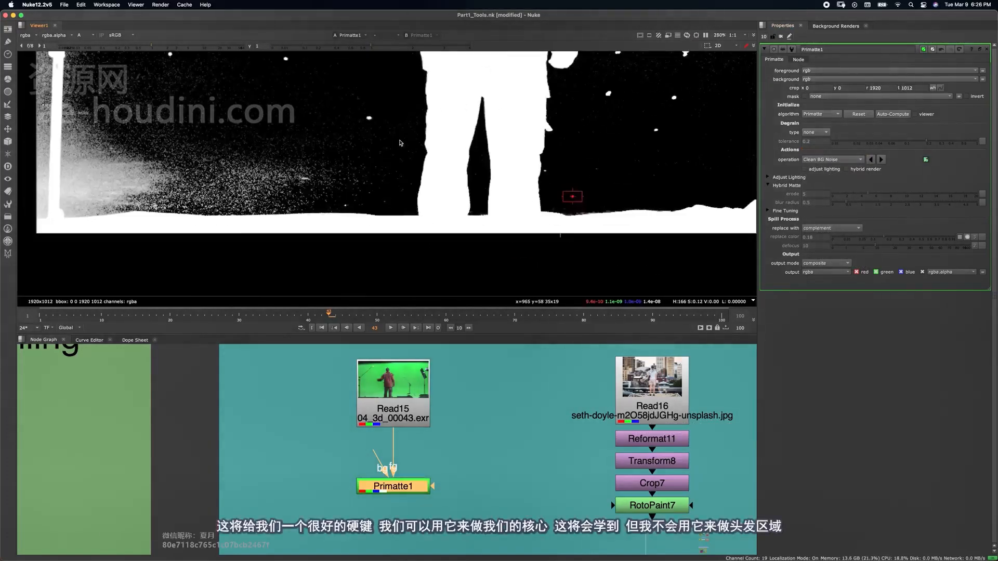
- Sample the grainy backdrop between the light stand and the actor's legs with Clean BG Noise
{"action": "left_click_drag", "start_coordinate": [399, 143], "coordinate": [376, 183], "text": "super"}
{"action": "middle_click_drag", "start_coordinate": [378, 180], "coordinate": [353, 290]}
{"action": "middle_click_drag", "start_coordinate": [434, 124], "coordinate": [425, 179]}
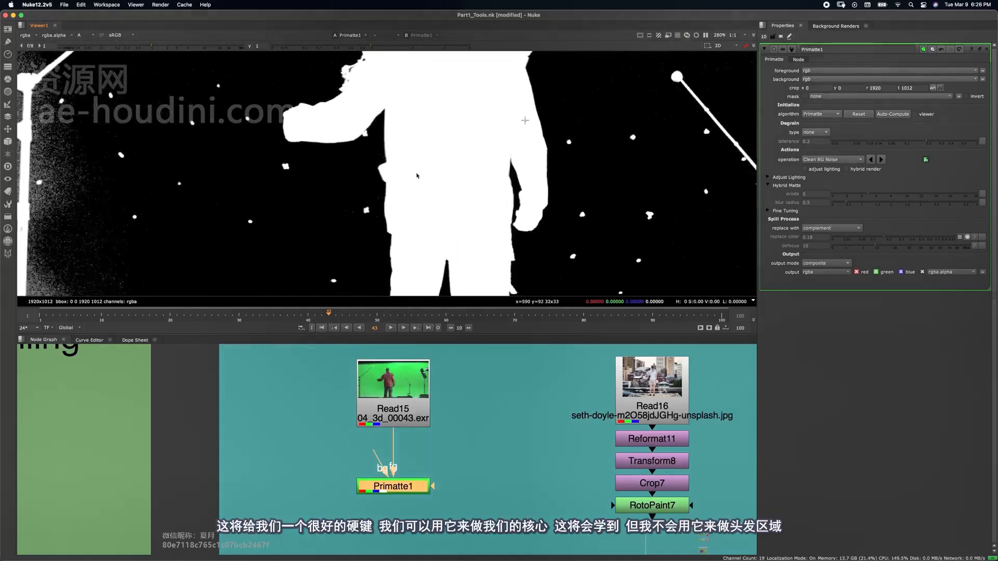
- Examine the matte around the actor's sleeve, shoulder and hand, and the tracking markers beside the second light stand
{"action": "middle_click_drag", "start_coordinate": [364, 110], "coordinate": [357, 220]}
{"action": "scroll", "coordinate": [365, 211], "scroll_direction": "up", "scroll_amount": 8}
{"action": "scroll", "coordinate": [351, 196], "scroll_direction": "down", "scroll_amount": 5}
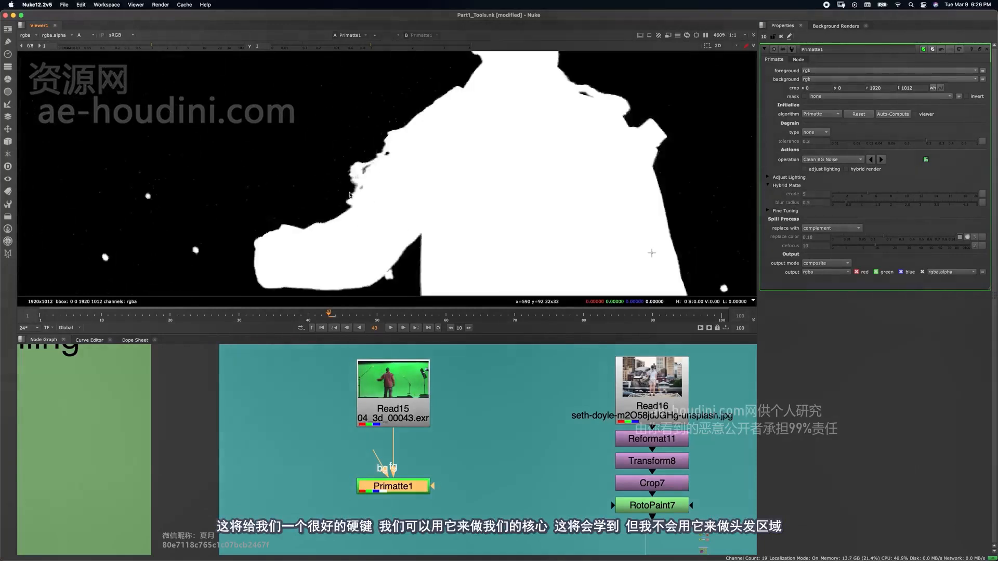
{"action": "middle_click_drag", "start_coordinate": [489, 175], "coordinate": [339, 167]}
{"action": "scroll", "coordinate": [442, 162], "scroll_direction": "down", "scroll_amount": 5}
{"action": "middle_click_drag", "start_coordinate": [448, 207], "coordinate": [517, 158]}
{"action": "middle_click_drag", "start_coordinate": [669, 202], "coordinate": [460, 185]}
{"action": "scroll", "coordinate": [460, 185], "scroll_direction": "up", "scroll_amount": 4}
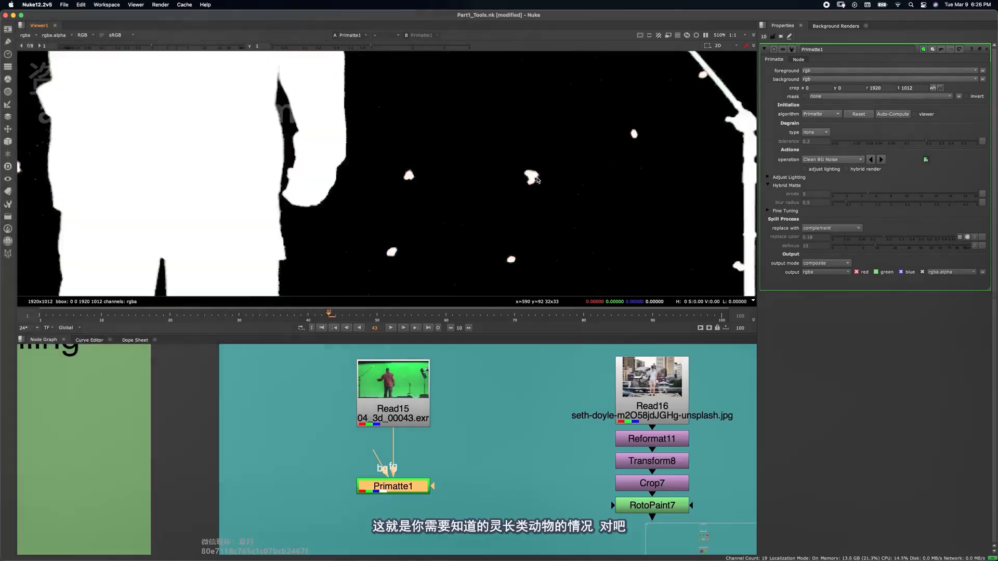
- View the full frame in colour and compare the key with the original plate by disabling and re-enabling Primatte1
{"action": "key", "text": "a"}
{"action": "key", "text": "f"}
{"action": "key", "text": "d"}
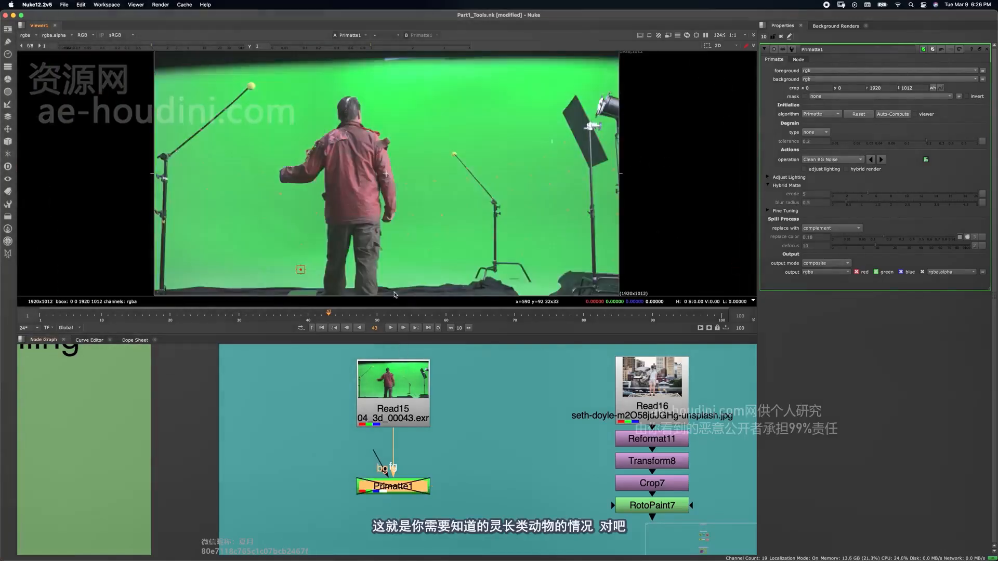
{"action": "key", "text": "d"}
{"action": "middle_click_drag", "start_coordinate": [445, 474], "coordinate": [334, 502]}
{"action": "scroll", "coordinate": [349, 393], "scroll_direction": "down", "scroll_amount": 2}
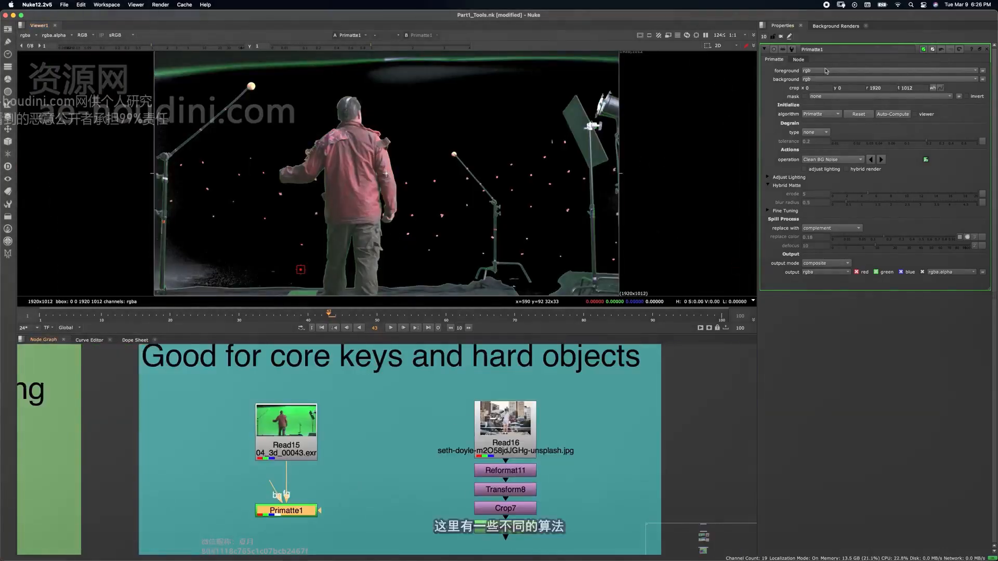
- Compare the Primatte RT+ and Primatte RT algorithms in the alpha channel, returning to Primatte RT+
{"action": "left_click", "coordinate": [821, 114]}
{"action": "left_click", "coordinate": [820, 104]}
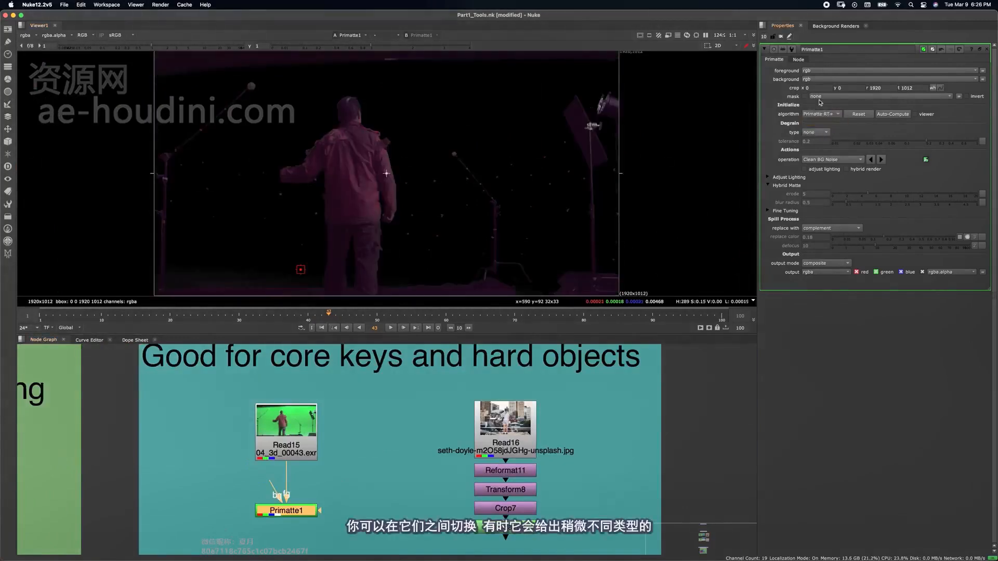
{"action": "key", "text": "a"}
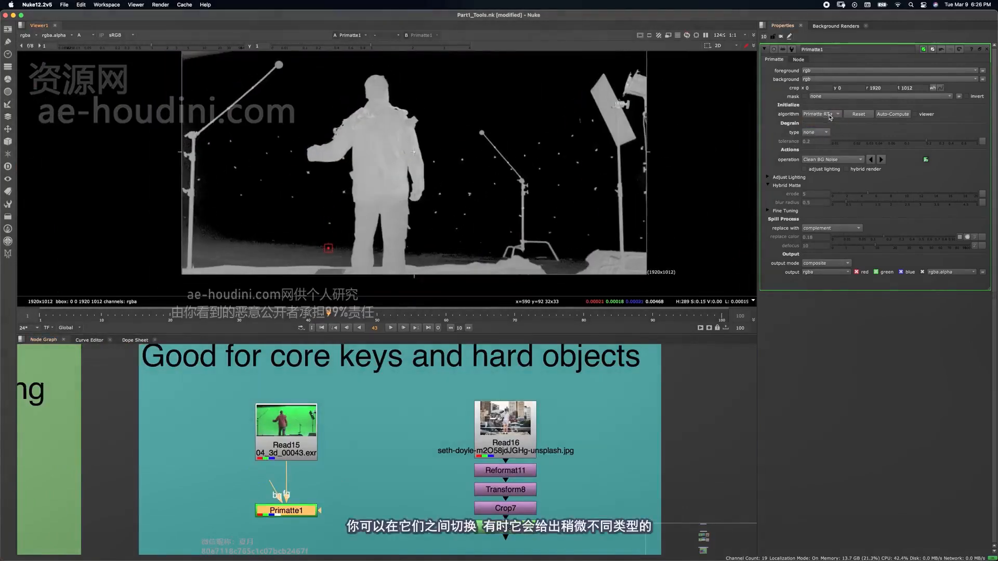
{"action": "left_click", "coordinate": [830, 113]}
{"action": "left_click", "coordinate": [824, 124]}
{"action": "left_click", "coordinate": [825, 115]}
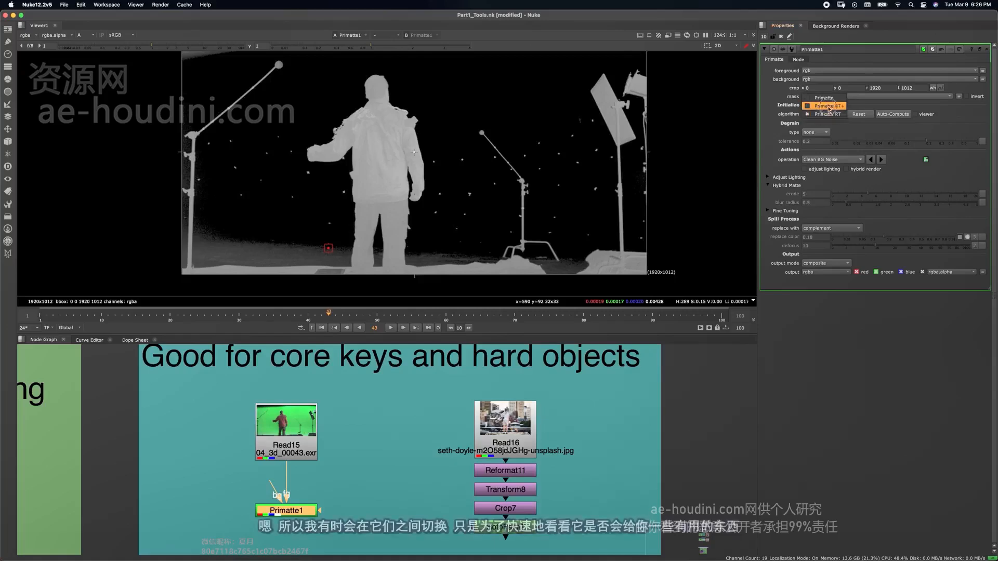
{"action": "left_click", "coordinate": [825, 105]}
- Set the operation to Clean FG Noise and sample the actor's sleeve and the back of the jacket
{"action": "scroll", "coordinate": [367, 161], "scroll_direction": "up", "scroll_amount": 5}
{"action": "middle_click_drag", "start_coordinate": [367, 161], "coordinate": [374, 180]}
{"action": "left_click", "coordinate": [846, 160]}
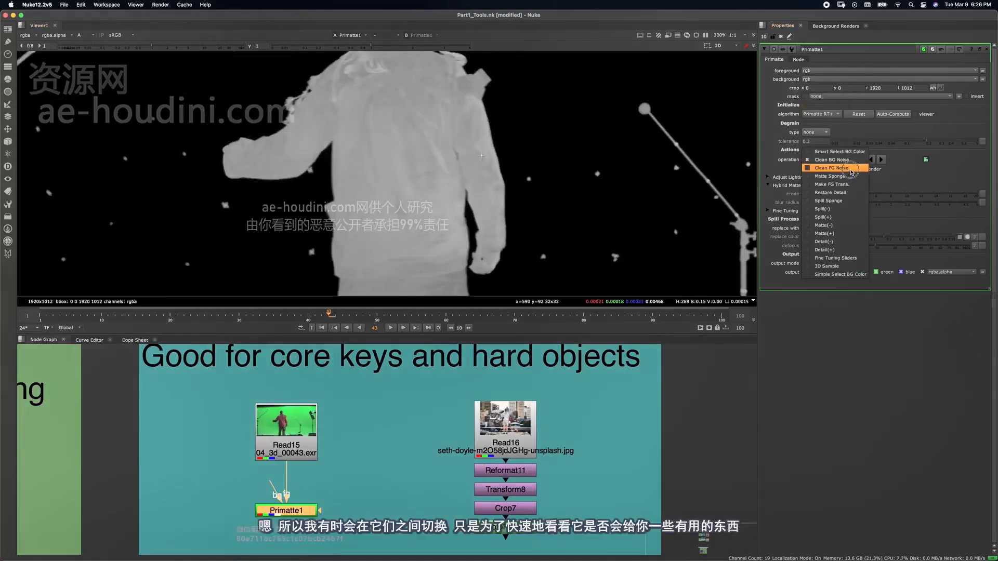
{"action": "left_click", "coordinate": [852, 168]}
{"action": "middle_click_drag", "start_coordinate": [572, 130], "coordinate": [570, 158]}
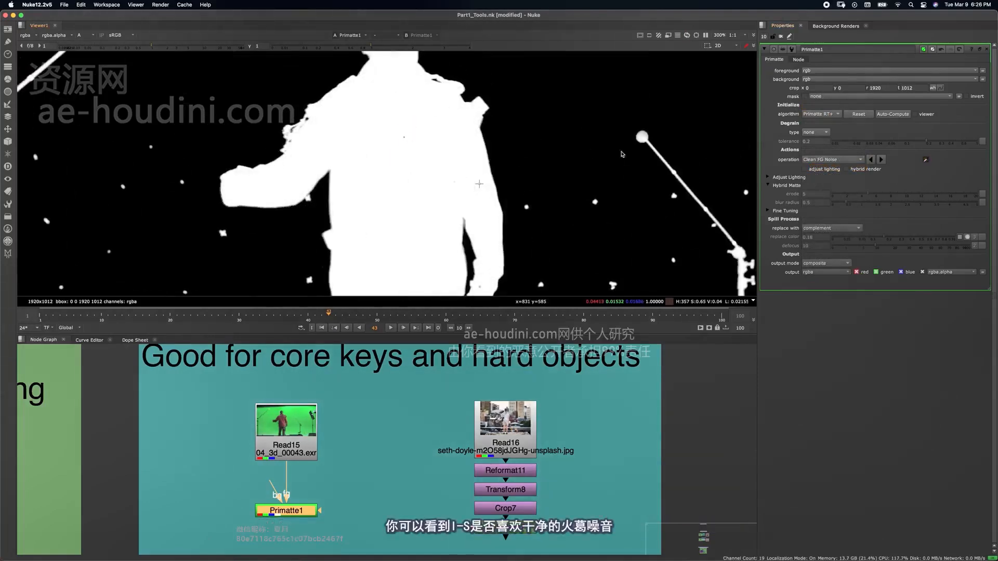
{"action": "left_click", "coordinate": [472, 180], "text": "super"}
{"action": "left_click_drag", "start_coordinate": [362, 134], "coordinate": [384, 155], "text": "super"}
{"action": "key", "text": "a"}
{"action": "key", "text": "a"}
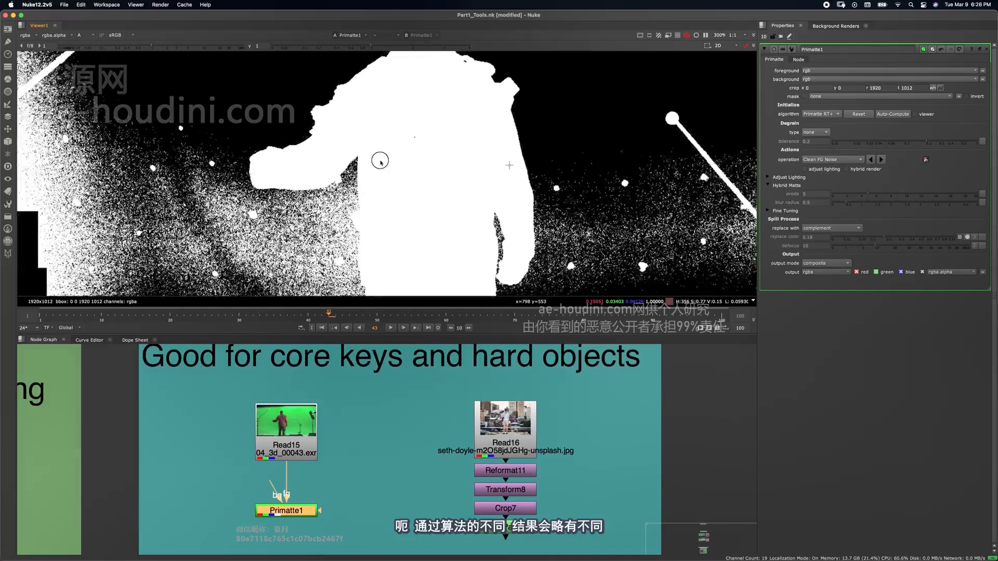
{"action": "scroll", "coordinate": [335, 200], "scroll_direction": "up", "scroll_amount": 5}
- Switch the Primatte1 algorithm to Primatte RT with the whole actor in view
{"action": "left_click", "coordinate": [812, 118]}
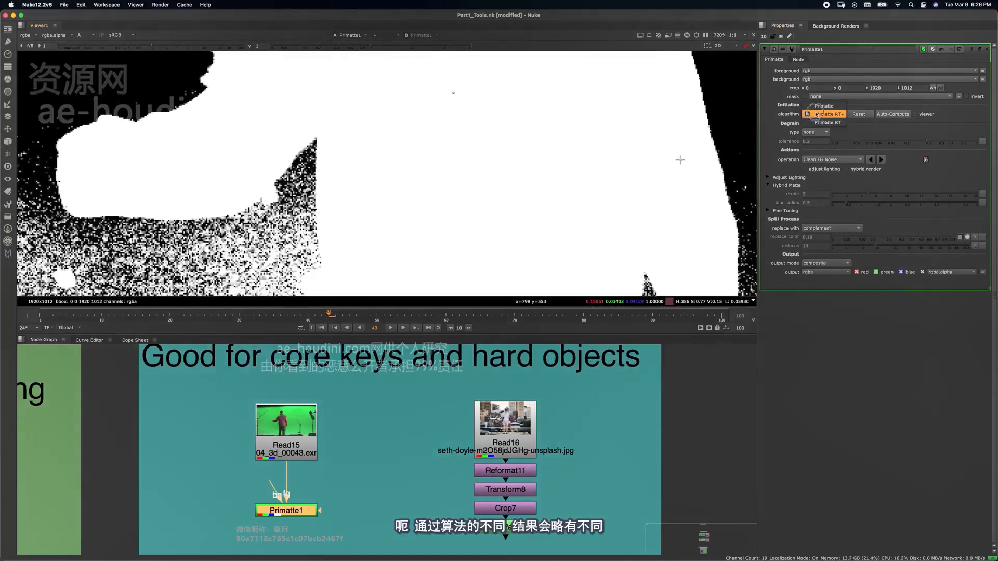
{"action": "left_click", "coordinate": [811, 115]}
{"action": "scroll", "coordinate": [600, 124], "scroll_direction": "down", "scroll_amount": 10}
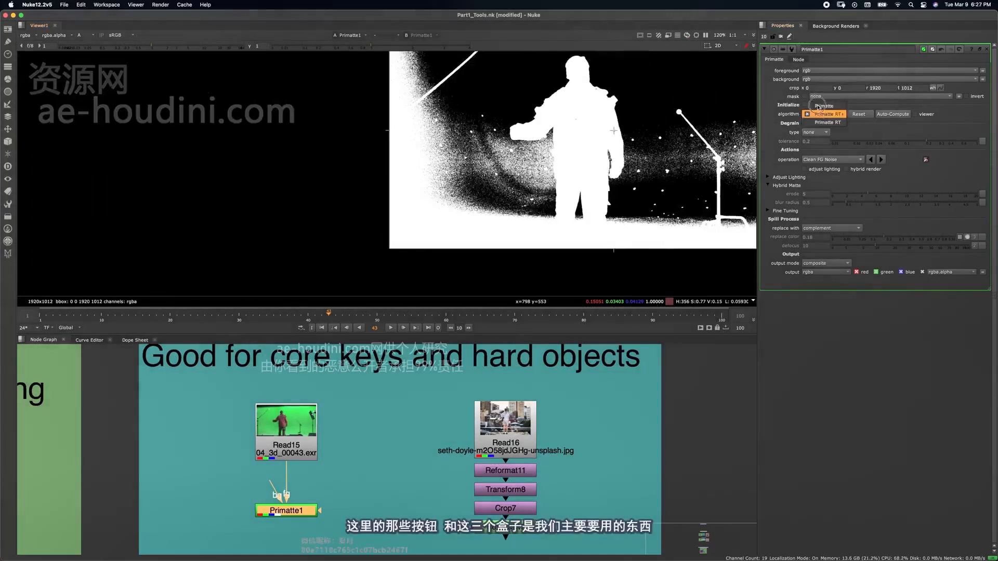
{"action": "left_click", "coordinate": [820, 106]}
- Keep the operation on Clean FG Noise and sample the upper back of the actor's jacket
{"action": "left_click", "coordinate": [828, 158]}
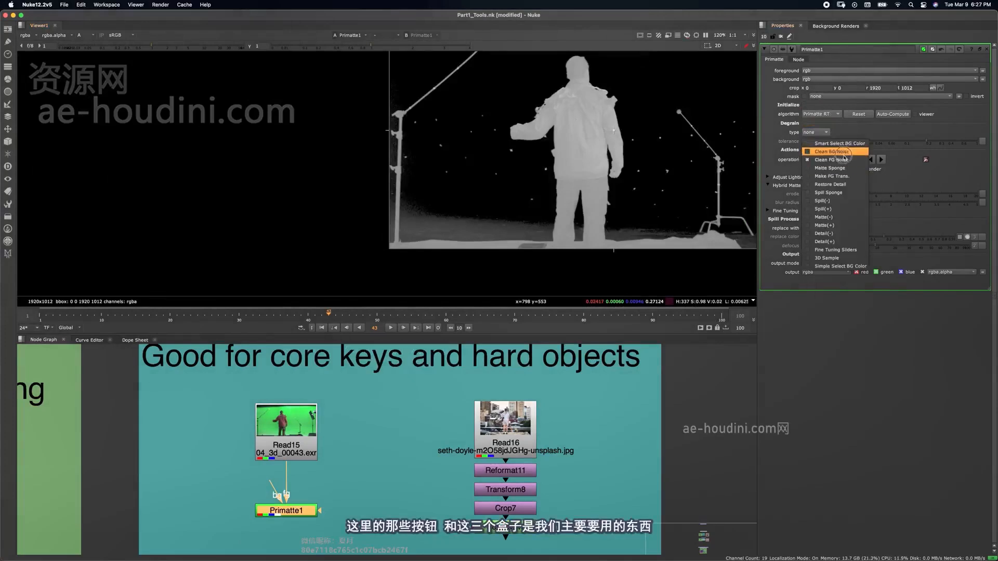
{"action": "left_click", "coordinate": [845, 161]}
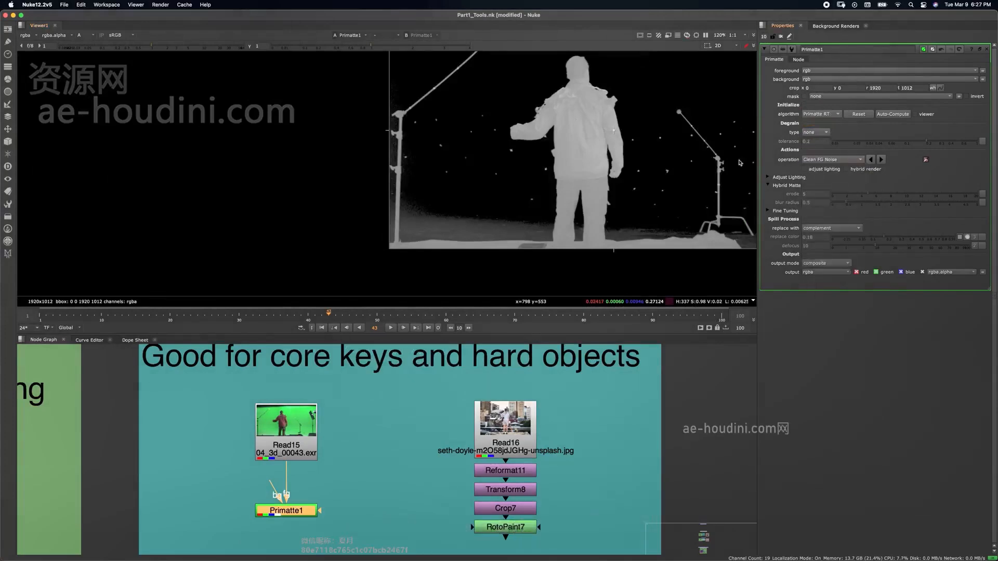
{"action": "middle_click_drag", "start_coordinate": [651, 112], "coordinate": [525, 165]}
{"action": "key", "text": "a"}
{"action": "key", "text": "a"}
{"action": "scroll", "coordinate": [525, 165], "scroll_direction": "up", "scroll_amount": 8}
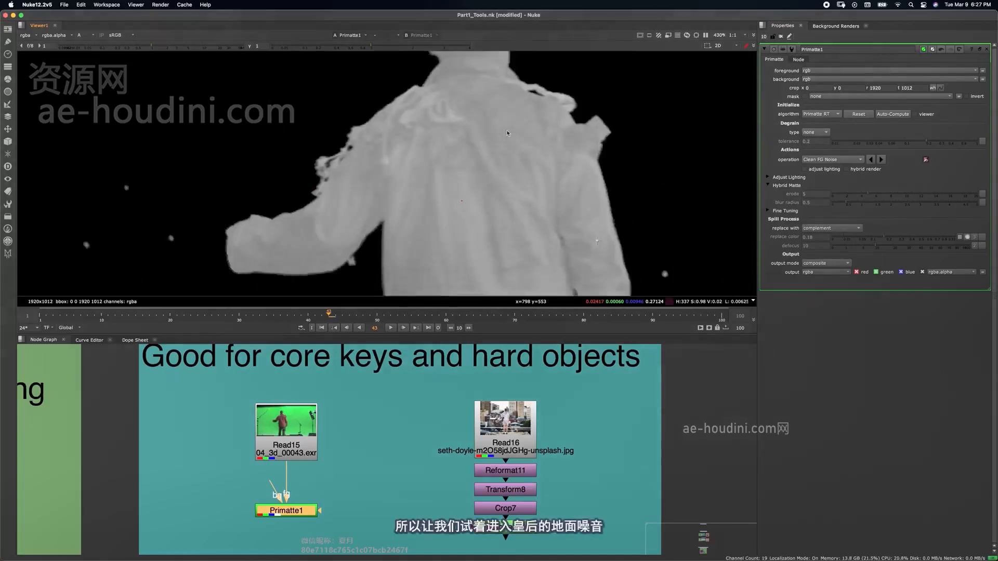
{"action": "left_click", "coordinate": [539, 140], "text": "ctrl+shift"}
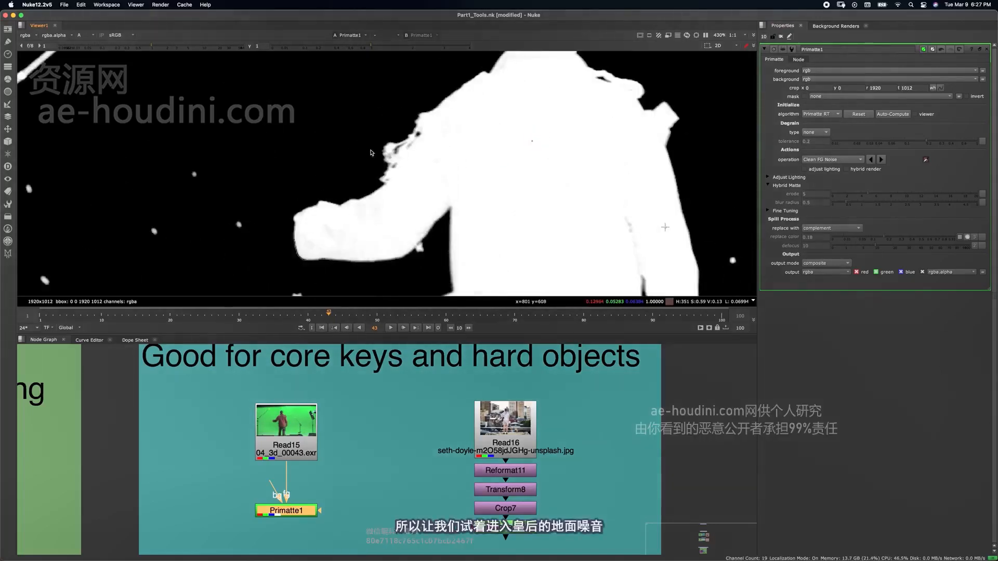
- Examine the matte's soft edge along the shoulder fringe and outstretched arm, comparing alpha with colour
{"action": "scroll", "coordinate": [371, 152], "scroll_direction": "up", "scroll_amount": 6}
{"action": "middle_click_drag", "start_coordinate": [410, 156], "coordinate": [295, 171]}
{"action": "scroll", "coordinate": [315, 158], "scroll_direction": "down", "scroll_amount": 5}
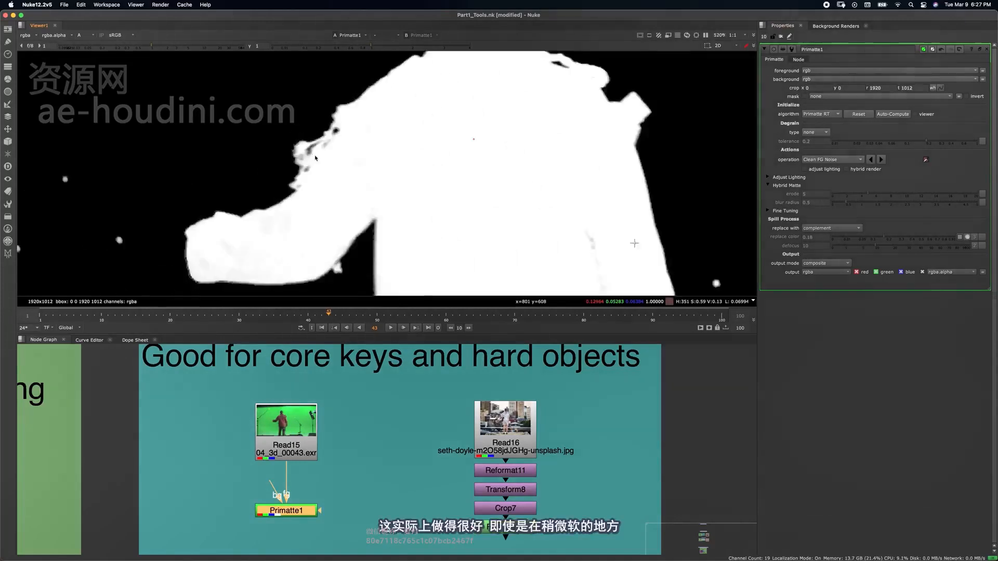
{"action": "key", "text": "a"}
{"action": "scroll", "coordinate": [314, 157], "scroll_direction": "up", "scroll_amount": 4}
{"action": "key", "text": "a"}
{"action": "scroll", "coordinate": [321, 167], "scroll_direction": "up", "scroll_amount": 3}
{"action": "scroll", "coordinate": [299, 203], "scroll_direction": "down", "scroll_amount": 7}
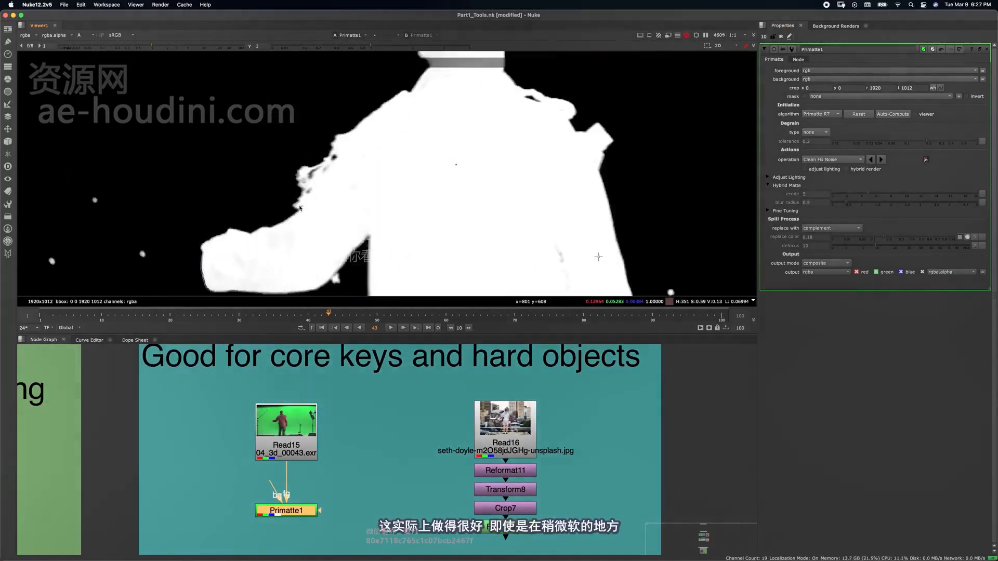
{"action": "middle_click_drag", "start_coordinate": [300, 208], "coordinate": [332, 204]}
- Add a Keylight node beside Primatte1, connect its Source to Read15 and view its output
{"action": "middle_click_drag", "start_coordinate": [235, 486], "coordinate": [344, 452]}
{"action": "scroll", "coordinate": [476, 416], "scroll_direction": "up", "scroll_amount": 3}
{"action": "left_click", "coordinate": [344, 452]}
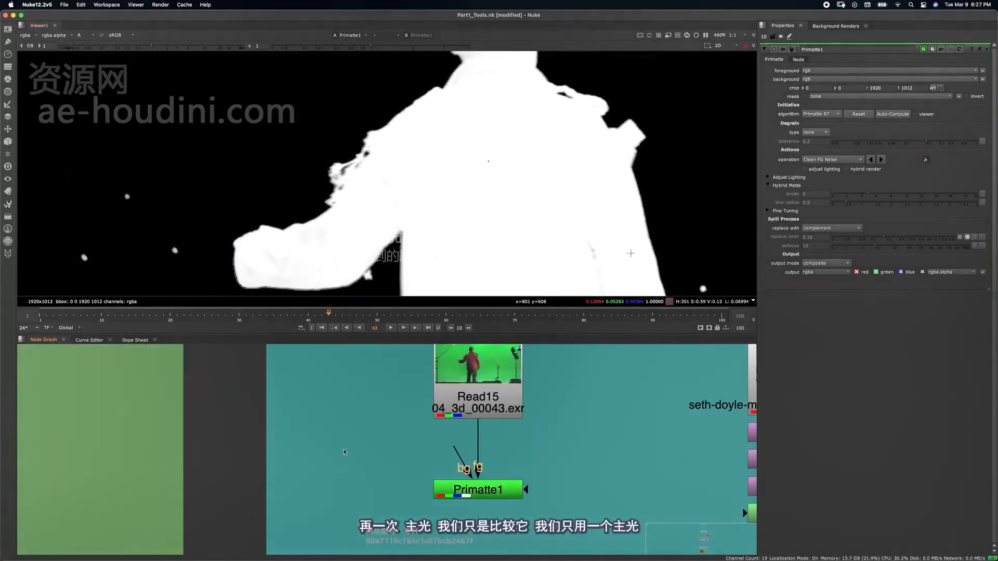
{"action": "key", "text": "Tab"}
{"action": "type", "text": "keylight"}
{"action": "key", "text": "Return"}
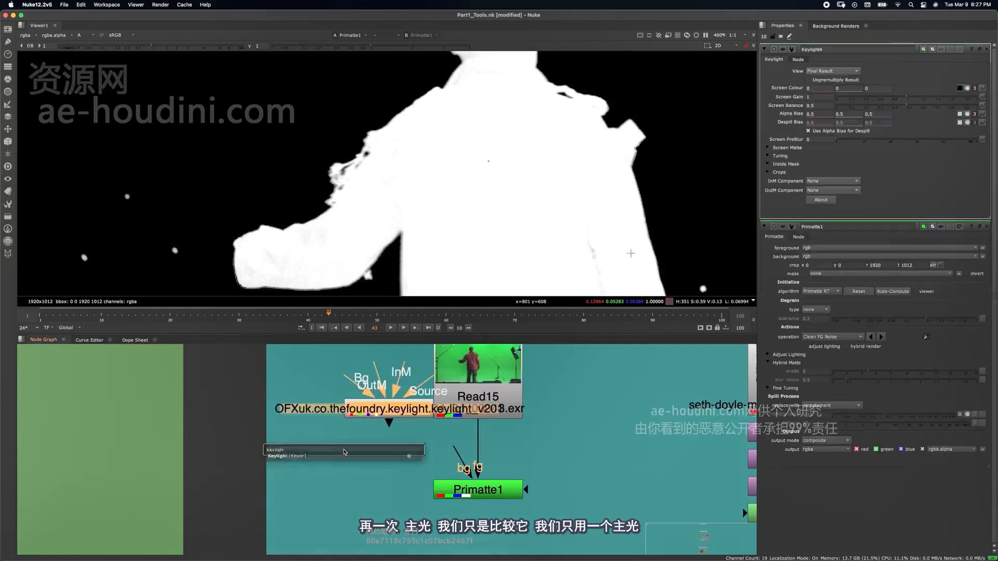
{"action": "left_click_drag", "start_coordinate": [428, 380], "coordinate": [451, 385]}
{"action": "left_click_drag", "start_coordinate": [407, 408], "coordinate": [387, 428]}
{"action": "key", "text": "1"}
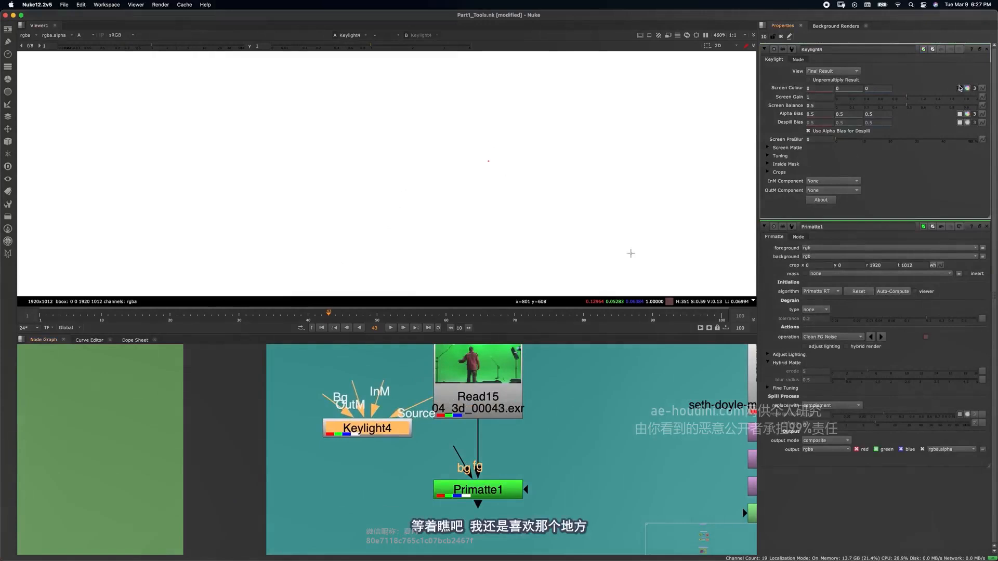
- Pick Keylight4's Screen Colour from the green next to the actor's shoulder fringe and view the alpha
{"action": "left_click", "coordinate": [959, 88]}
{"action": "key", "text": "a"}
{"action": "scroll", "coordinate": [187, 157], "scroll_direction": "up", "scroll_amount": 5}
{"action": "left_click_drag", "start_coordinate": [364, 131], "coordinate": [371, 138], "text": "shift+super"}
{"action": "key", "text": "a"}
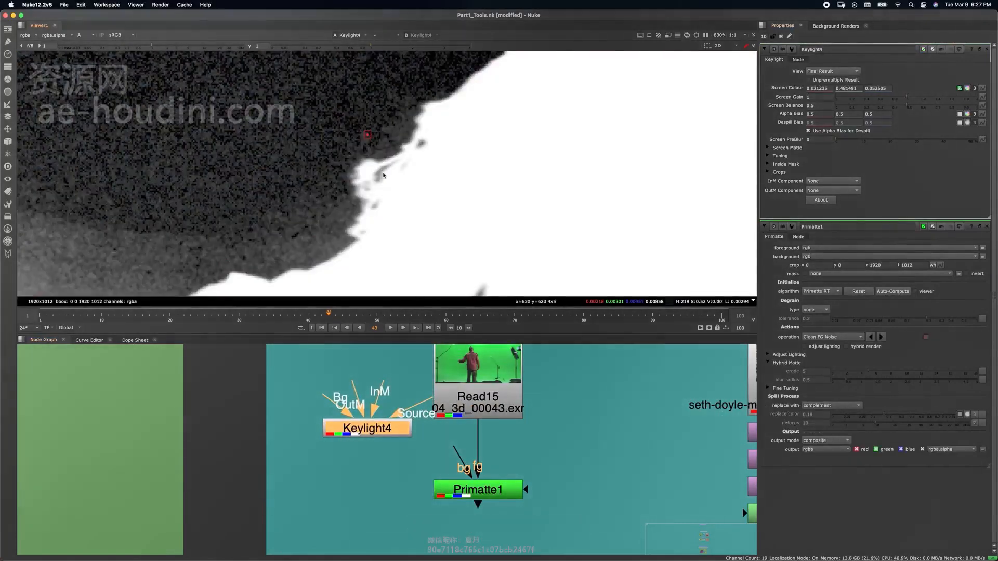
- Disable Keylight4 to show the plate and resample its Screen Colour from the green beside the fringe
{"action": "key", "text": "d"}
{"action": "key", "text": "a"}
{"action": "scroll", "coordinate": [384, 177], "scroll_direction": "up", "scroll_amount": 1}
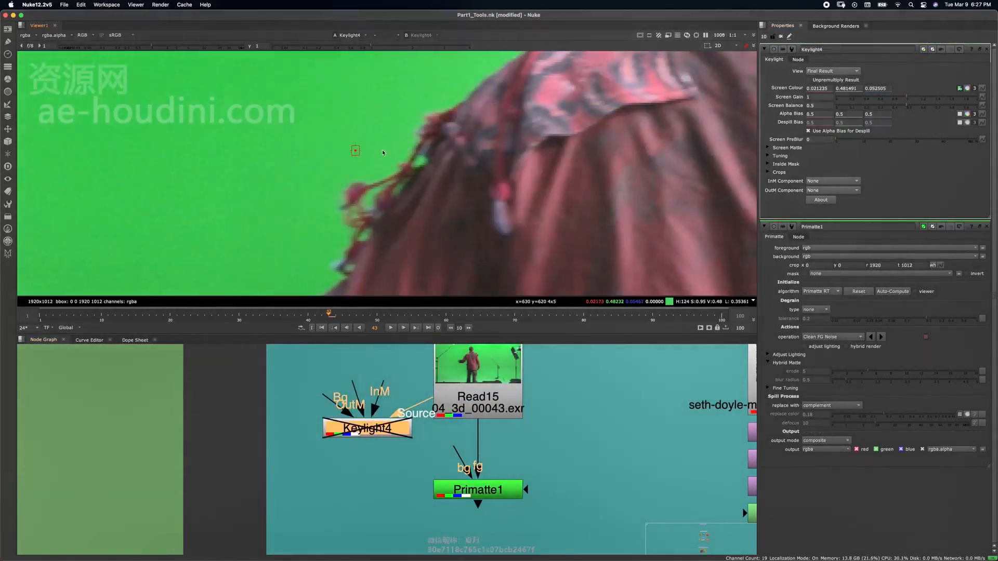
{"action": "left_click_drag", "start_coordinate": [369, 150], "coordinate": [380, 163], "text": "shift+super"}
{"action": "left_click", "coordinate": [371, 414]}
{"action": "left_click_drag", "start_coordinate": [359, 429], "coordinate": [348, 434]}
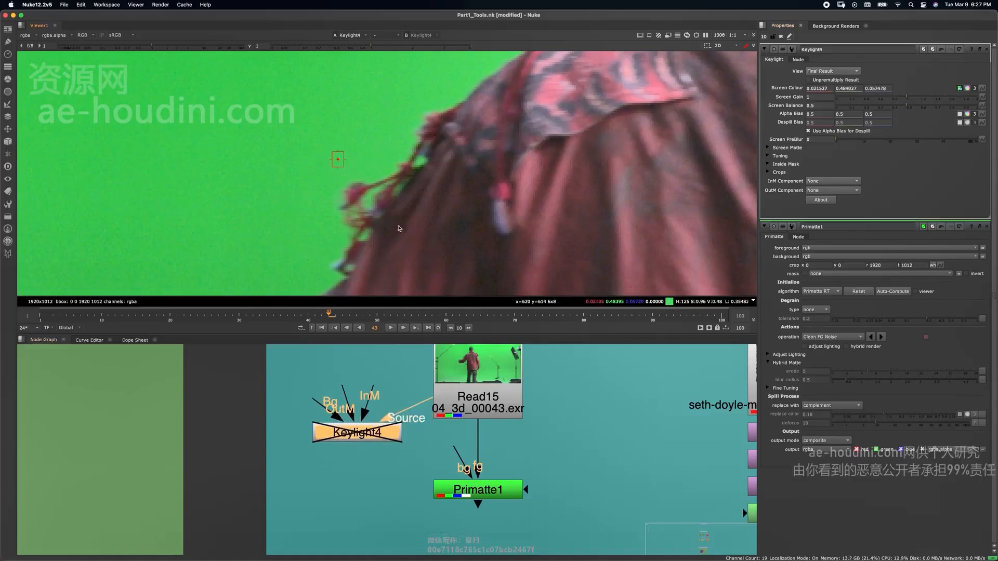
- Re-enable Keylight4, view its alpha and raise the Screen Gain to 1.11
{"action": "key", "text": "d"}
{"action": "scroll", "coordinate": [363, 203], "scroll_direction": "down", "scroll_amount": 2}
{"action": "key", "text": "a"}
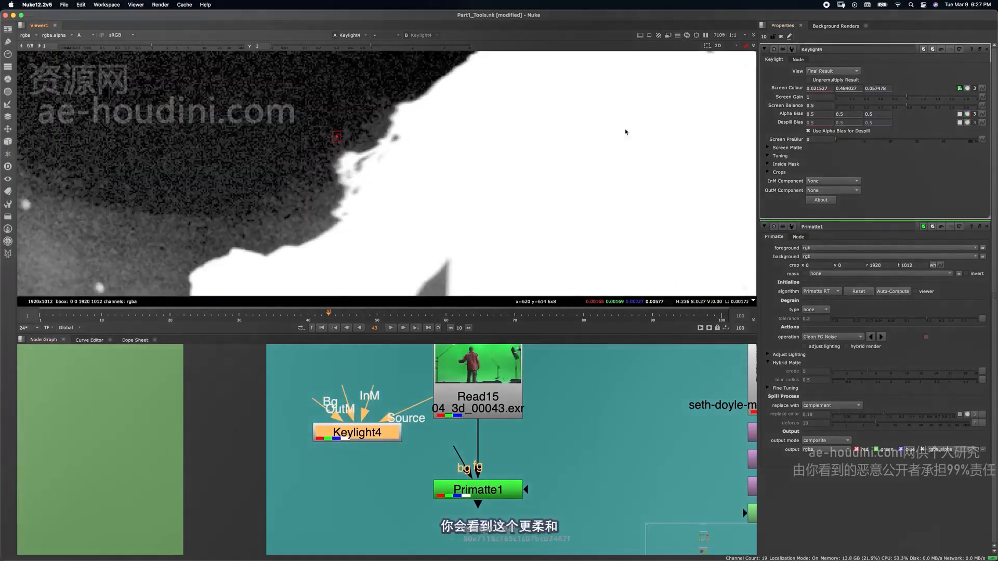
{"action": "left_click_drag", "start_coordinate": [907, 99], "coordinate": [916, 99]}
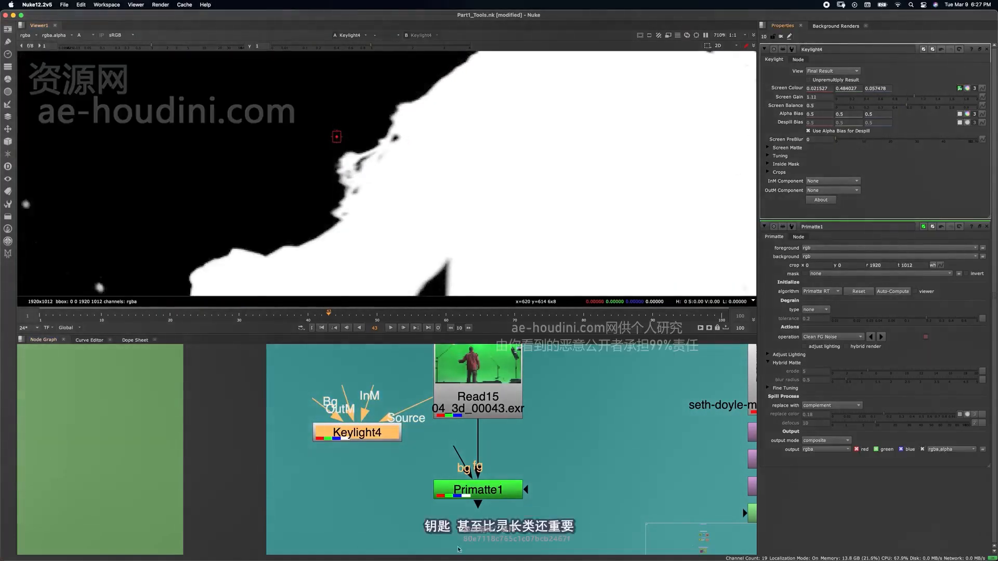
- Assign Primatte1 to viewer input 2 and compare its matte with Keylight4's at the shoulder fringe
{"action": "left_click", "coordinate": [469, 489]}
{"action": "key", "text": "2"}
{"action": "key", "text": "1"}
{"action": "scroll", "coordinate": [347, 179], "scroll_direction": "up", "scroll_amount": 5}
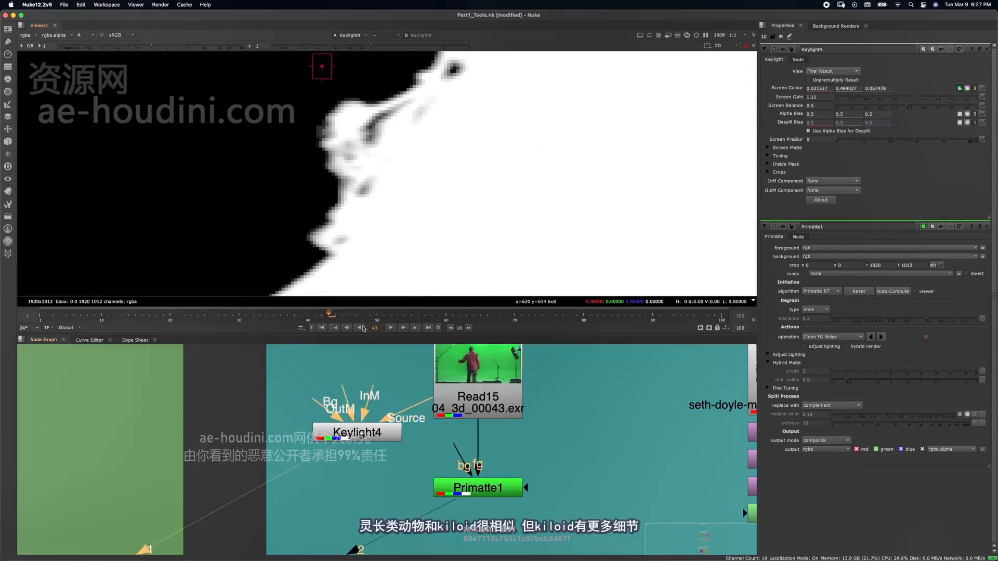
{"action": "scroll", "coordinate": [362, 120], "scroll_direction": "down", "scroll_amount": 7}
{"action": "key", "text": "2"}
{"action": "key", "text": "1"}
{"action": "key", "text": "2"}
- Compare the Primatte1 and Keylight4 mattes around the actor's outstretched hand and the gap under the arm
{"action": "scroll", "coordinate": [407, 226], "scroll_direction": "up", "scroll_amount": 3}
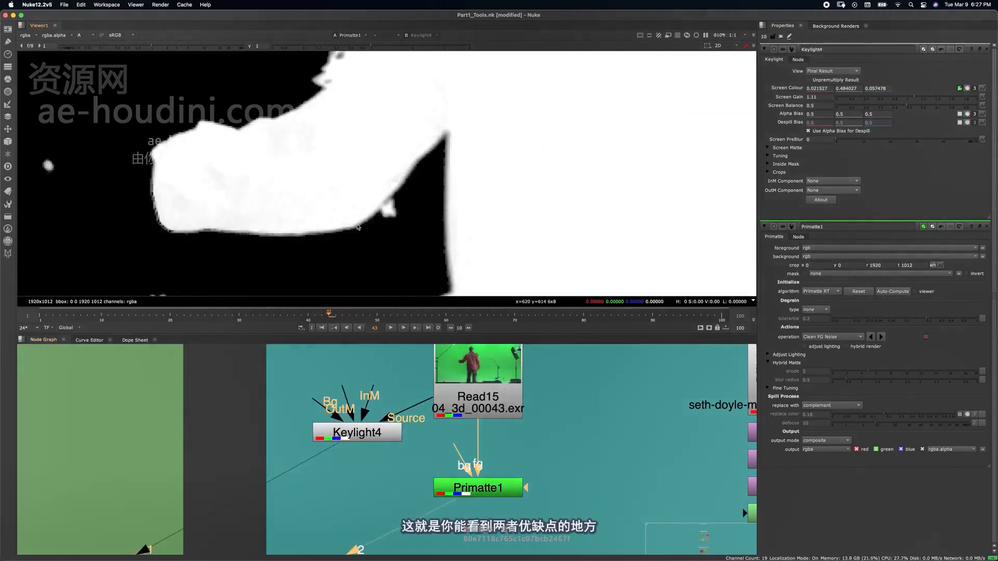
{"action": "key", "text": "1"}
{"action": "middle_click_drag", "start_coordinate": [357, 227], "coordinate": [445, 223]}
{"action": "key", "text": "2"}
{"action": "key", "text": "1"}
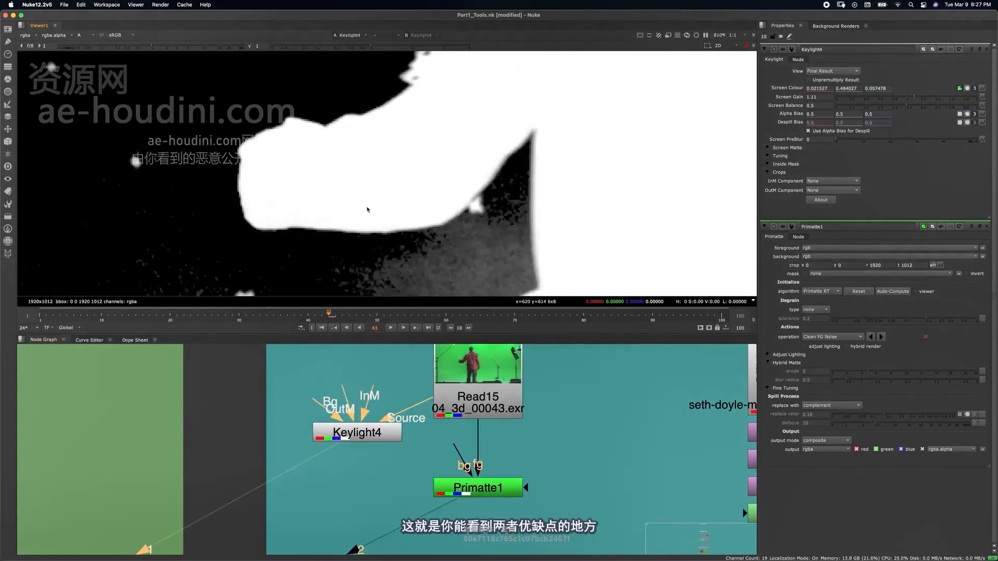
{"action": "key", "text": "2"}
{"action": "key", "text": "1"}
{"action": "scroll", "coordinate": [435, 185], "scroll_direction": "down", "scroll_amount": 7}
{"action": "middle_click_drag", "start_coordinate": [435, 185], "coordinate": [363, 182]}
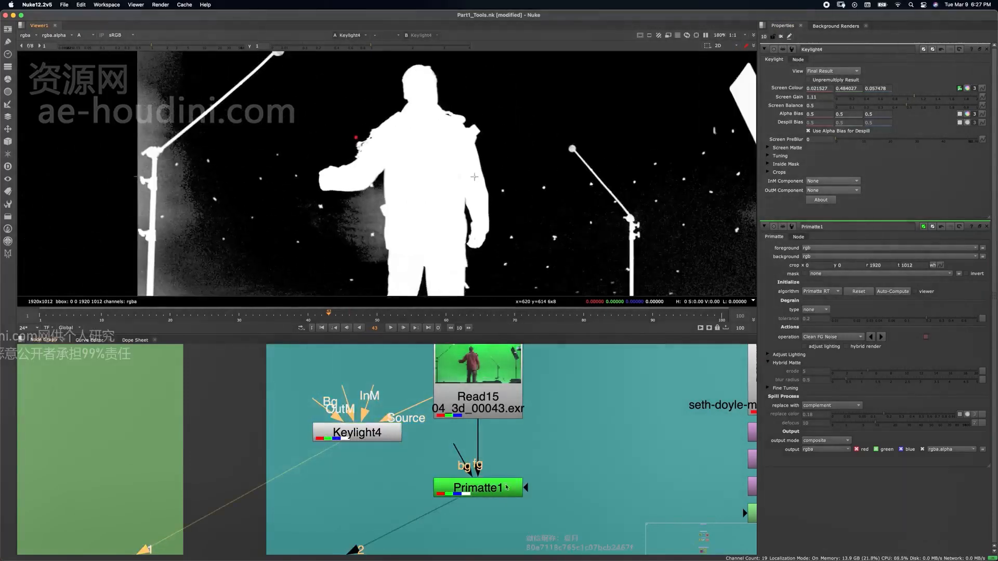
- View the full-frame Primatte1 result in colour and close the open node properties
{"action": "key", "text": "2"}
{"action": "key", "text": "a"}
{"action": "key", "text": "f"}
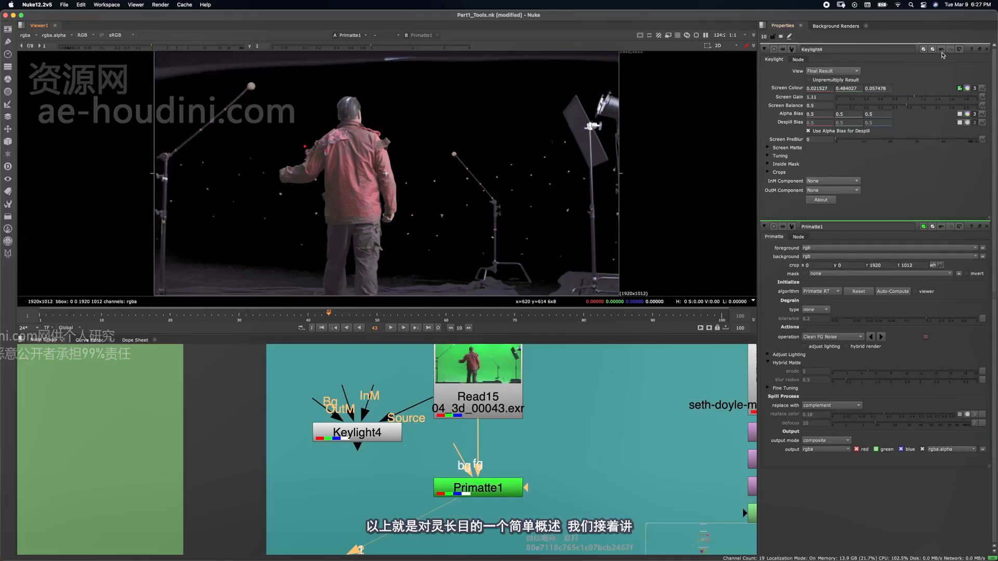
{"action": "left_click", "coordinate": [987, 48]}
- Enlarge the Node Graph to the full window and remove Keylight4 from the Primatte practice area
{"action": "scroll", "coordinate": [489, 433], "scroll_direction": "down", "scroll_amount": 5}
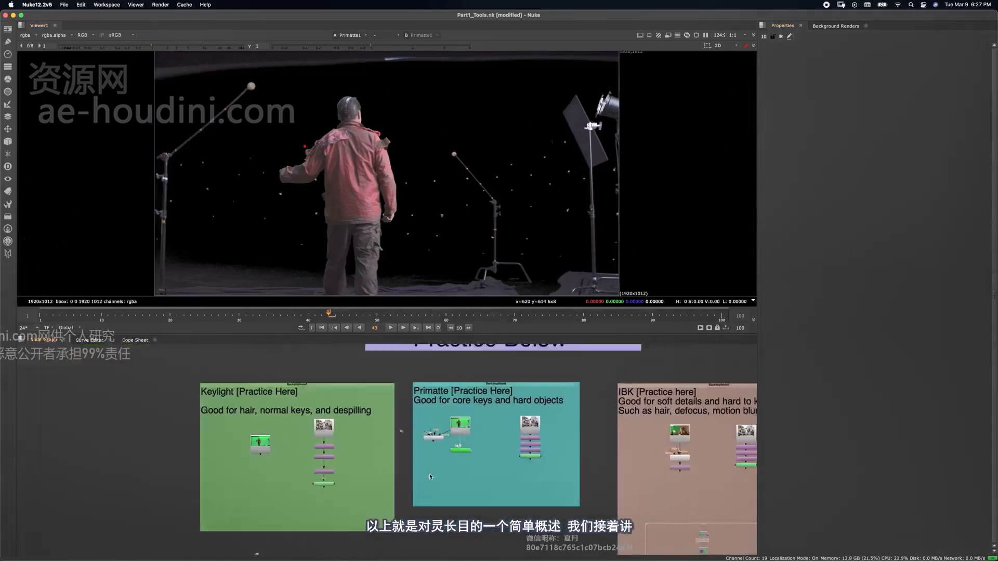
{"action": "scroll", "coordinate": [429, 473], "scroll_direction": "up", "scroll_amount": 3}
{"action": "key", "text": "space"}
{"action": "middle_click_drag", "start_coordinate": [520, 422], "coordinate": [371, 397]}
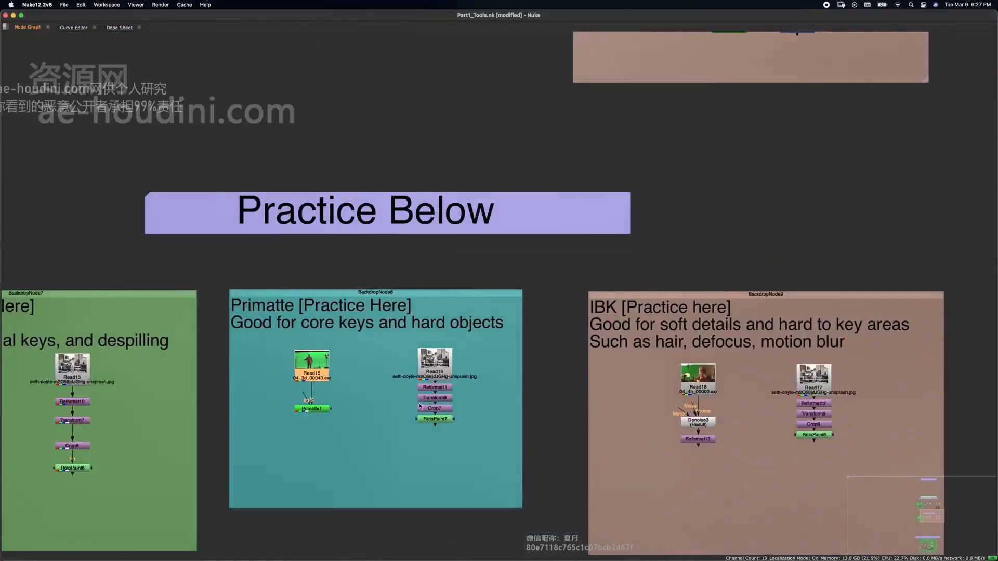
- Delete the Primatte1 node from the Primatte practice area, leaving its Read node in place
{"action": "middle_click_drag", "start_coordinate": [676, 448], "coordinate": [568, 409]}
{"action": "left_click_drag", "start_coordinate": [648, 433], "coordinate": [567, 355]}
{"action": "middle_click_drag", "start_coordinate": [554, 408], "coordinate": [571, 389]}
{"action": "scroll", "coordinate": [571, 390], "scroll_direction": "down", "scroll_amount": 5}
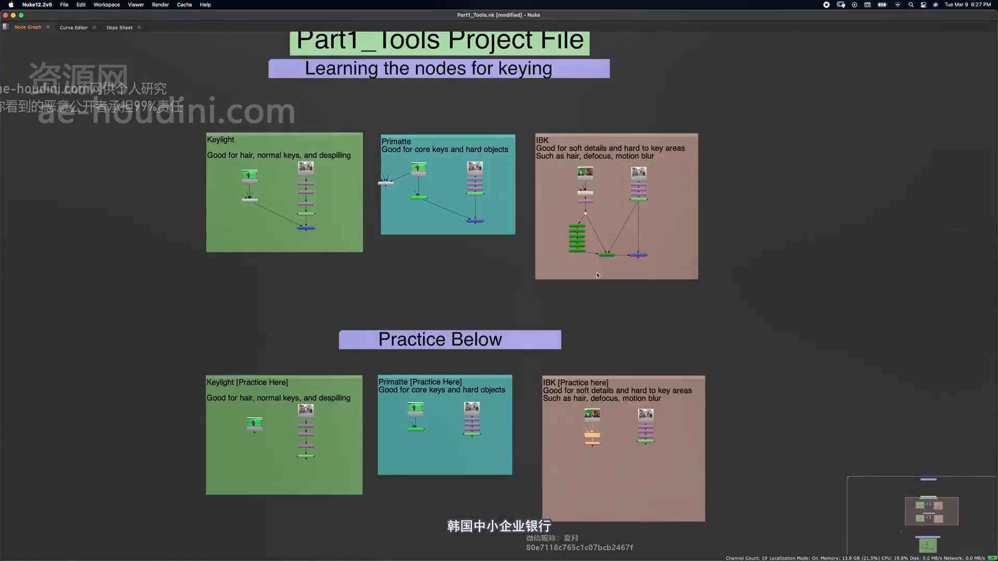
{"action": "left_click", "coordinate": [640, 232]}
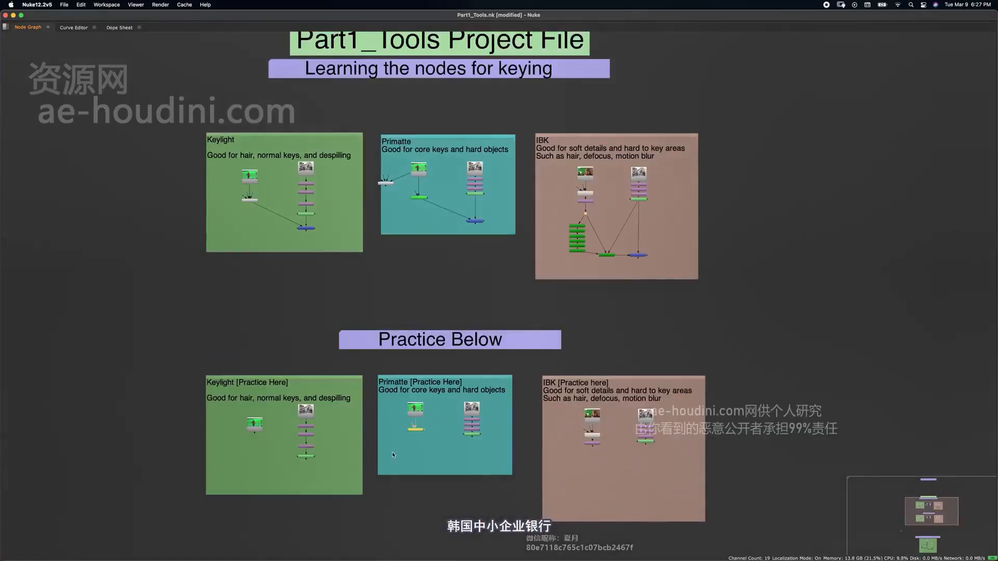
{"action": "key", "text": "Delete"}
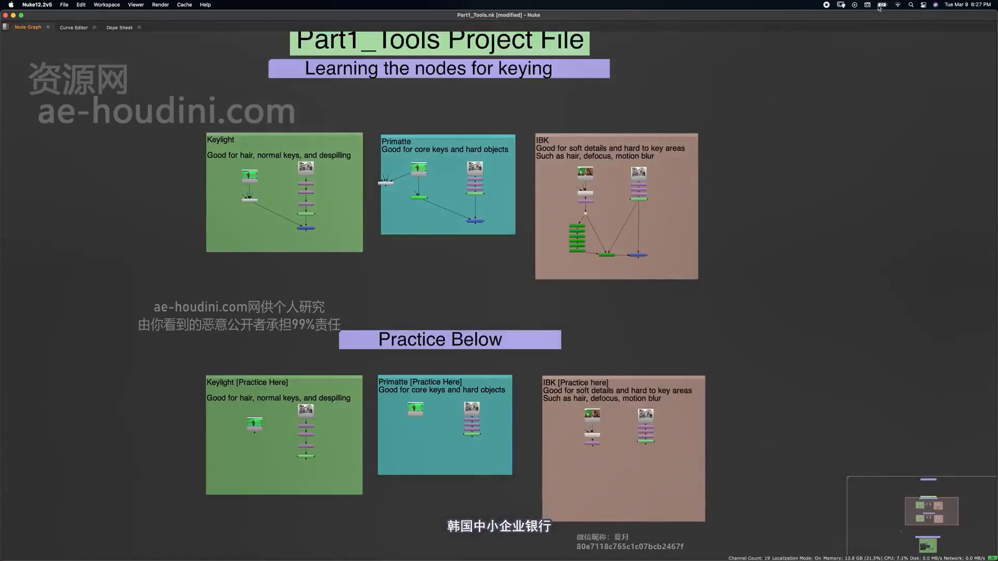